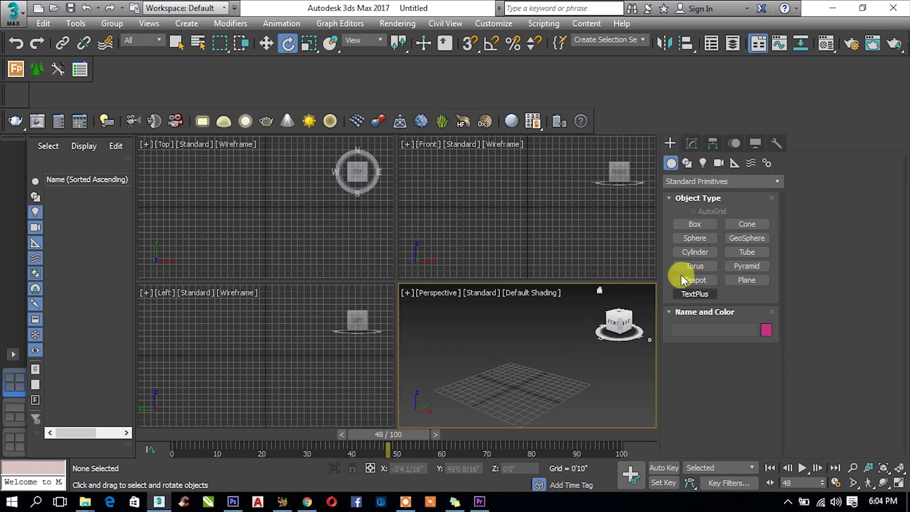
Switch the Create panel's object category from Standard to Extended Primitives
{"action": "left_click", "coordinate": [684, 182]}
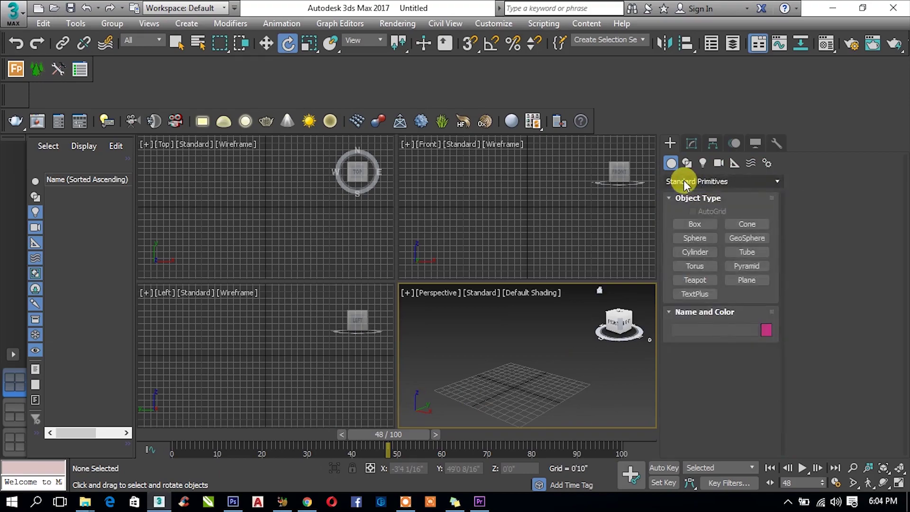
{"action": "left_click", "coordinate": [684, 183]}
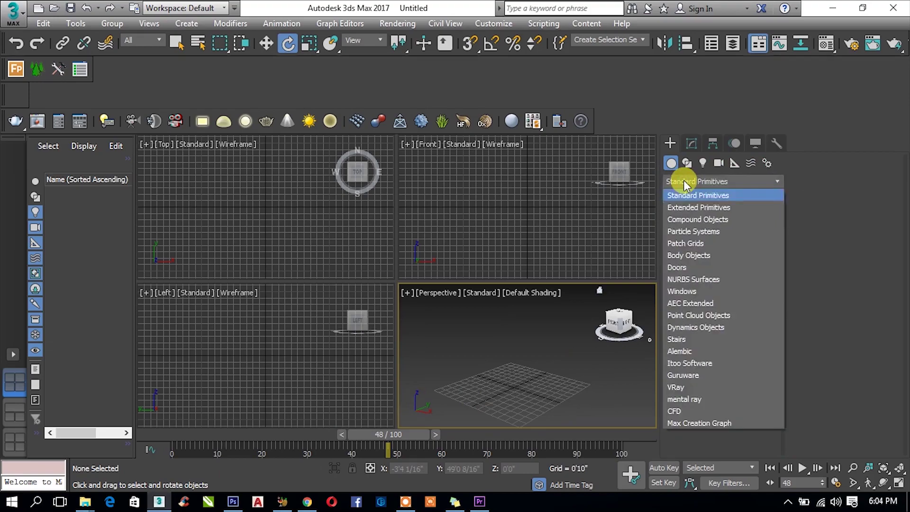
{"action": "left_click", "coordinate": [683, 208]}
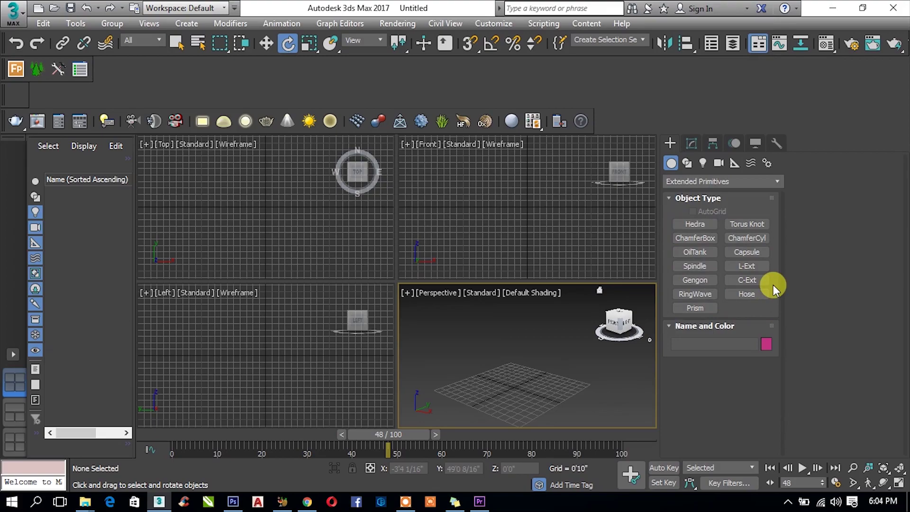
Create a Hedra in the Perspective view, then maximize and pan the view around it
{"action": "left_click", "coordinate": [688, 227]}
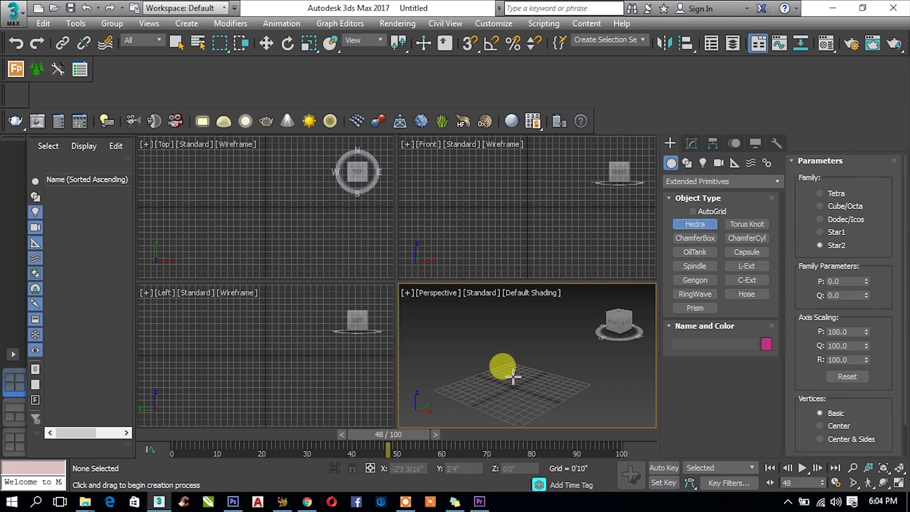
{"action": "left_click_drag", "start_coordinate": [515, 382], "coordinate": [518, 388]}
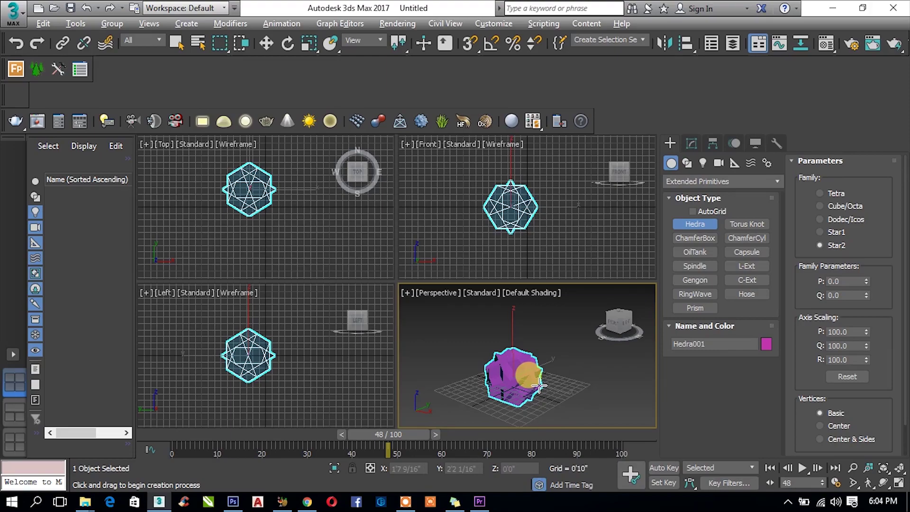
{"action": "key", "text": "alt+w"}
{"action": "scroll", "coordinate": [392, 325], "scroll_direction": "up", "scroll_amount": 5}
{"action": "mouse_move", "coordinate": [392, 321]}
{"action": "middle_mouse_down"}
{"action": "mouse_move", "coordinate": [463, 318]}
{"action": "mouse_move", "coordinate": [437, 341]}
{"action": "mouse_move", "coordinate": [447, 311]}
{"action": "mouse_move", "coordinate": [429, 332]}
{"action": "mouse_move", "coordinate": [444, 349]}
{"action": "middle_mouse_up"}
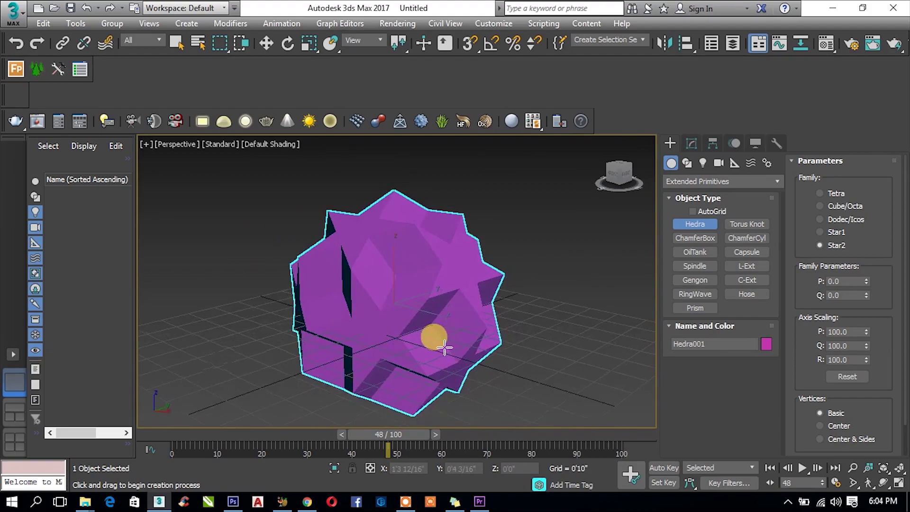
Try each Hedra family, ending on Star2, with axis scaling P 98 and Q 212.5
{"action": "left_click", "coordinate": [818, 194]}
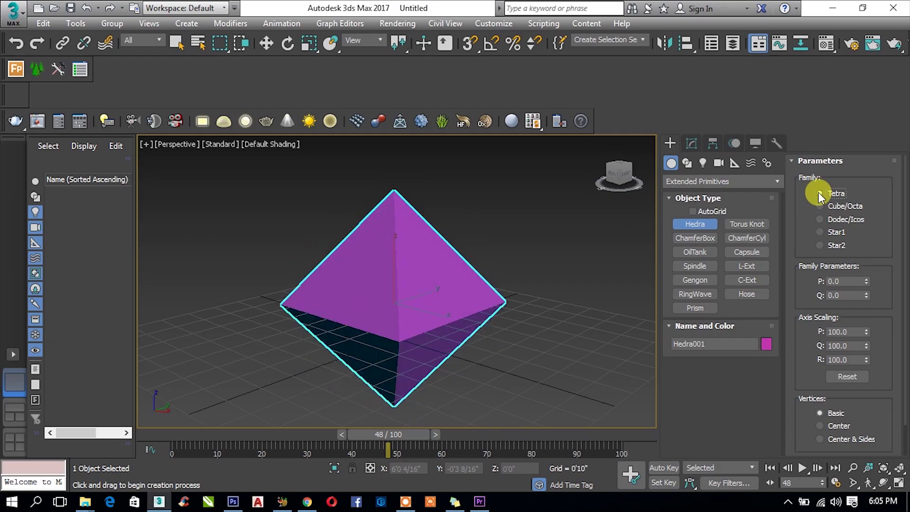
{"action": "left_click", "coordinate": [818, 206]}
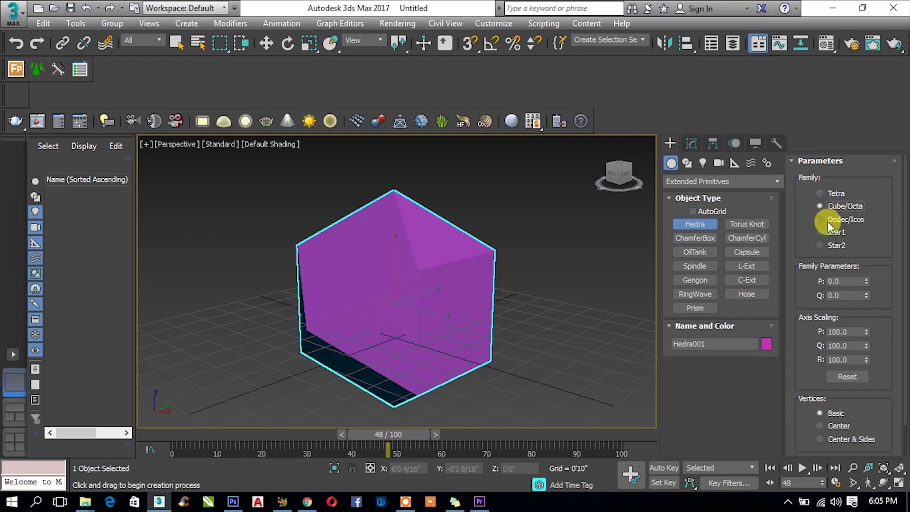
{"action": "left_click", "coordinate": [821, 221]}
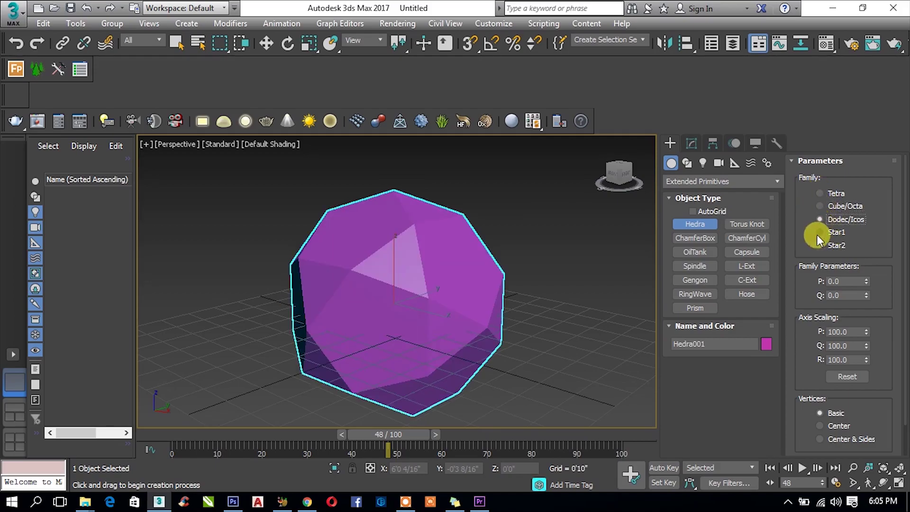
{"action": "left_click", "coordinate": [821, 233]}
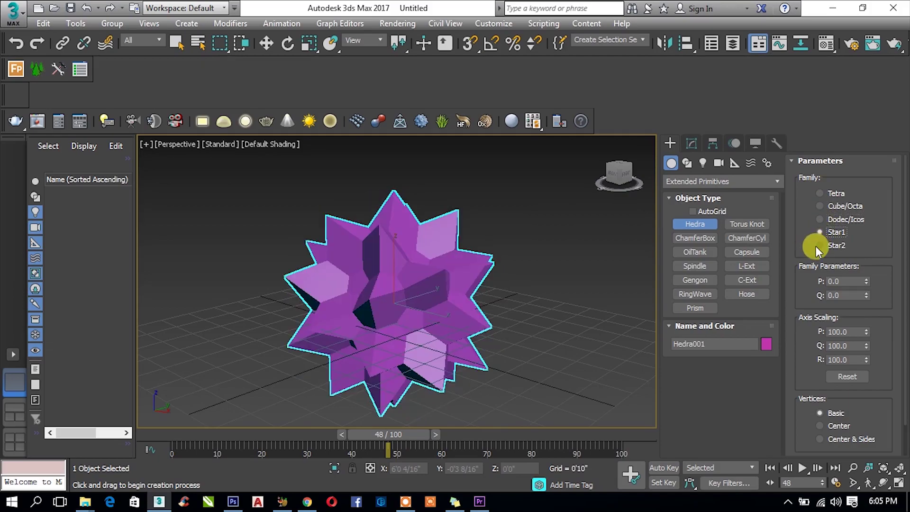
{"action": "left_click", "coordinate": [817, 245]}
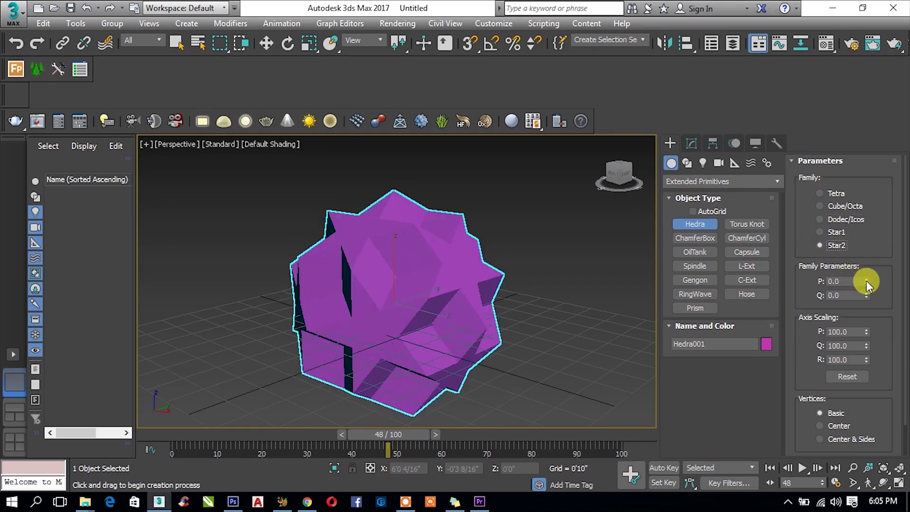
{"action": "mouse_move", "coordinate": [866, 283]}
{"action": "left_mouse_down"}
{"action": "mouse_move", "coordinate": [857, 211]}
{"action": "mouse_move", "coordinate": [871, 282]}
{"action": "mouse_move", "coordinate": [853, 268]}
{"action": "mouse_move", "coordinate": [866, 295]}
{"action": "left_mouse_up"}
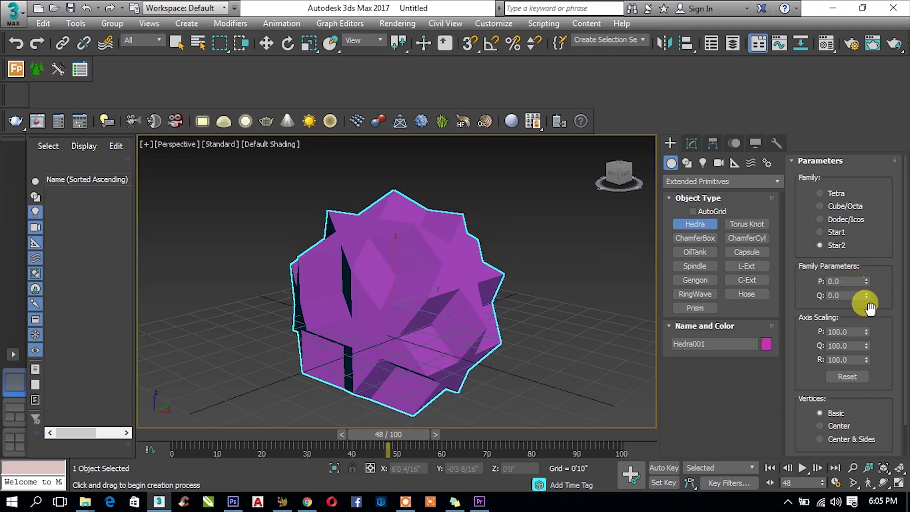
{"action": "mouse_move", "coordinate": [867, 333]}
{"action": "left_mouse_down"}
{"action": "mouse_move", "coordinate": [853, 308]}
{"action": "mouse_move", "coordinate": [869, 348]}
{"action": "mouse_move", "coordinate": [855, 326]}
{"action": "mouse_move", "coordinate": [856, 192]}
{"action": "left_mouse_up"}
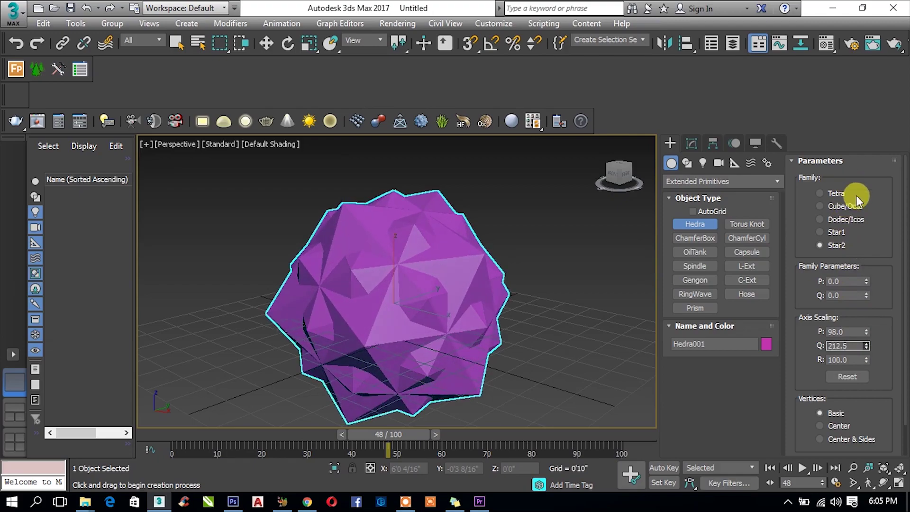
{"action": "mouse_move", "coordinate": [474, 284]}
{"action": "middle_mouse_down", "text": "alt"}
{"action": "mouse_move", "coordinate": [431, 276]}
{"action": "mouse_move", "coordinate": [447, 264]}
{"action": "mouse_move", "coordinate": [459, 279]}
{"action": "middle_mouse_up", "text": "alt"}
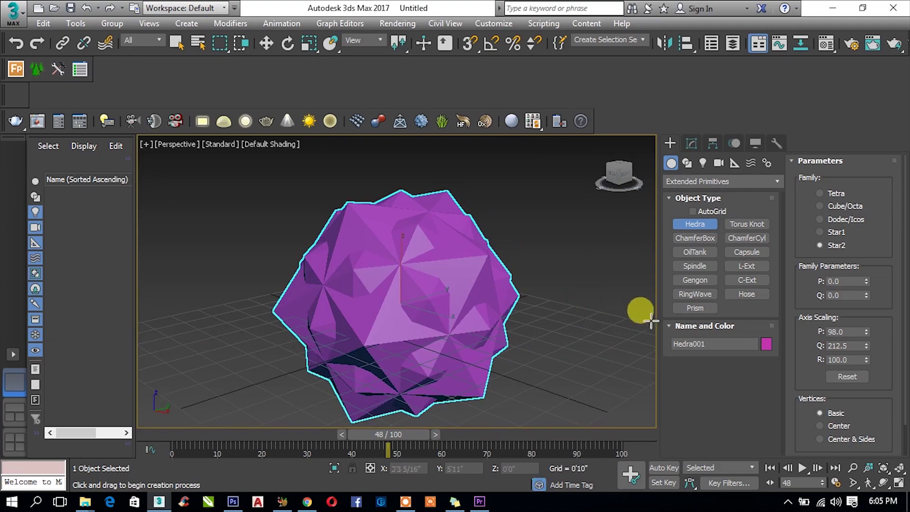
Review the Hedra's parameters, then move it left of the scene centre
{"action": "left_click", "coordinate": [691, 144]}
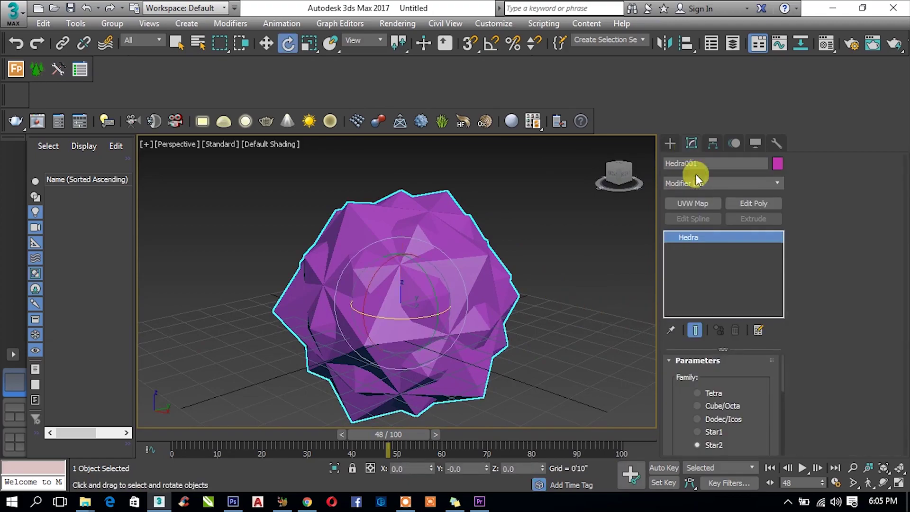
{"action": "scroll", "coordinate": [753, 397], "scroll_direction": "down", "scroll_amount": 3}
{"action": "left_click_drag", "start_coordinate": [745, 392], "coordinate": [749, 340]}
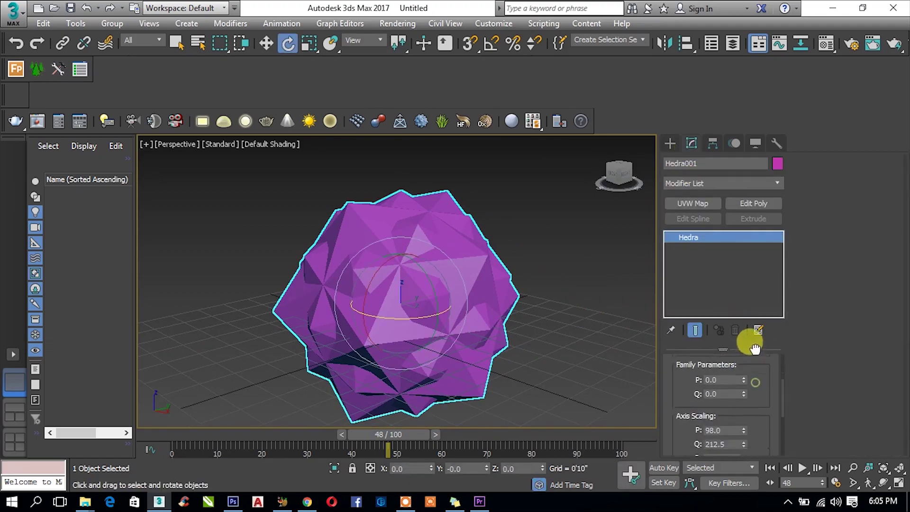
{"action": "left_click", "coordinate": [669, 145]}
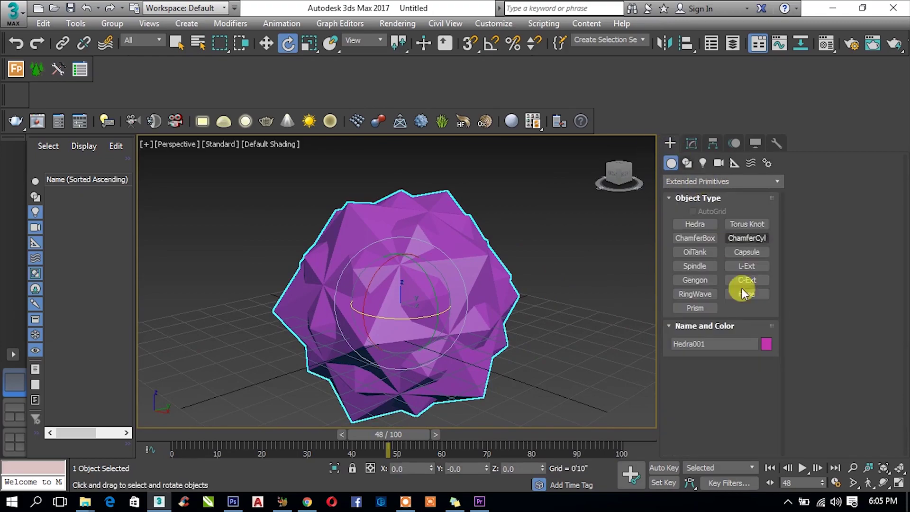
{"action": "left_click_drag", "start_coordinate": [479, 311], "coordinate": [468, 305]}
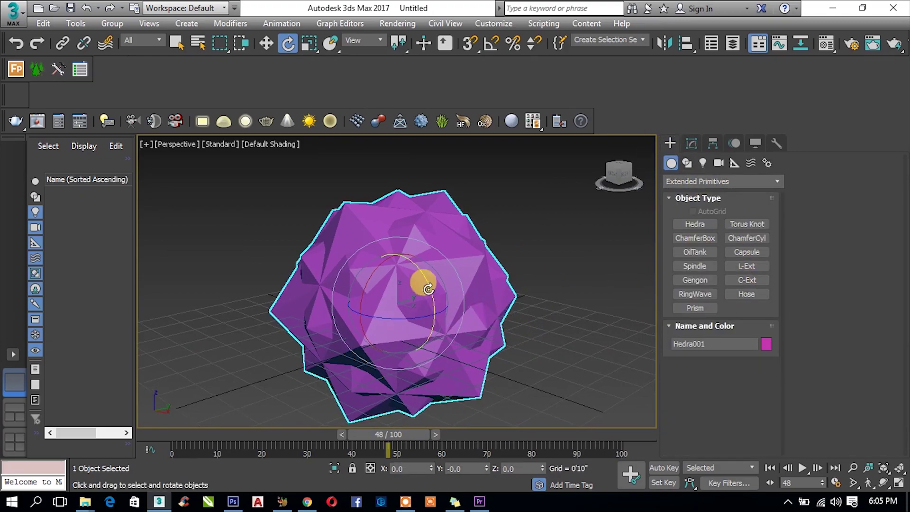
{"action": "left_click", "coordinate": [503, 227]}
{"action": "left_click", "coordinate": [475, 260]}
{"action": "key", "text": "w"}
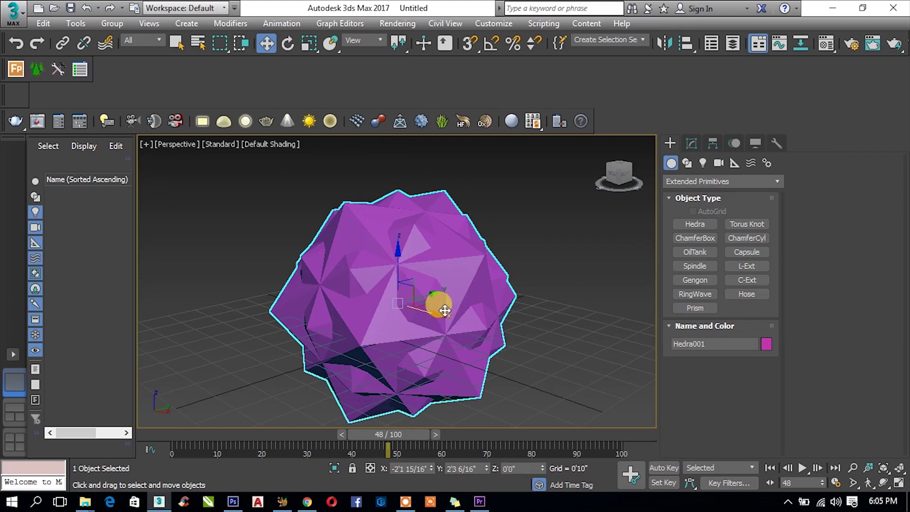
{"action": "left_click_drag", "start_coordinate": [446, 318], "coordinate": [292, 272]}
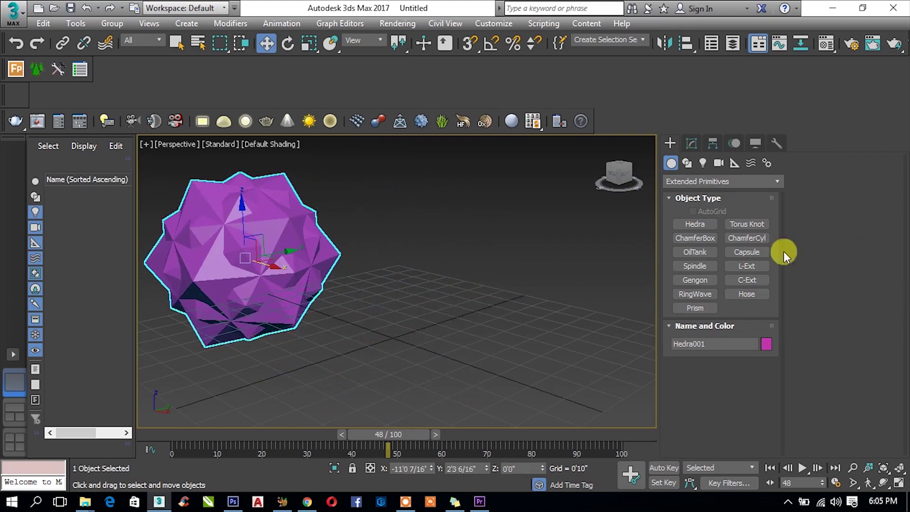
Create a Torus Knot beside the hedra
{"action": "left_click", "coordinate": [740, 225]}
{"action": "left_click_drag", "start_coordinate": [453, 316], "coordinate": [463, 350]}
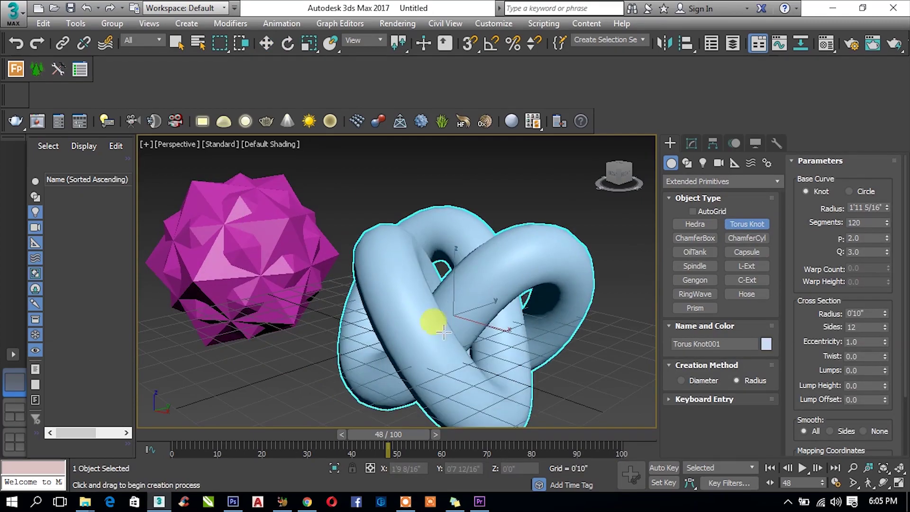
{"action": "scroll", "coordinate": [432, 318], "scroll_direction": "down", "scroll_amount": 2}
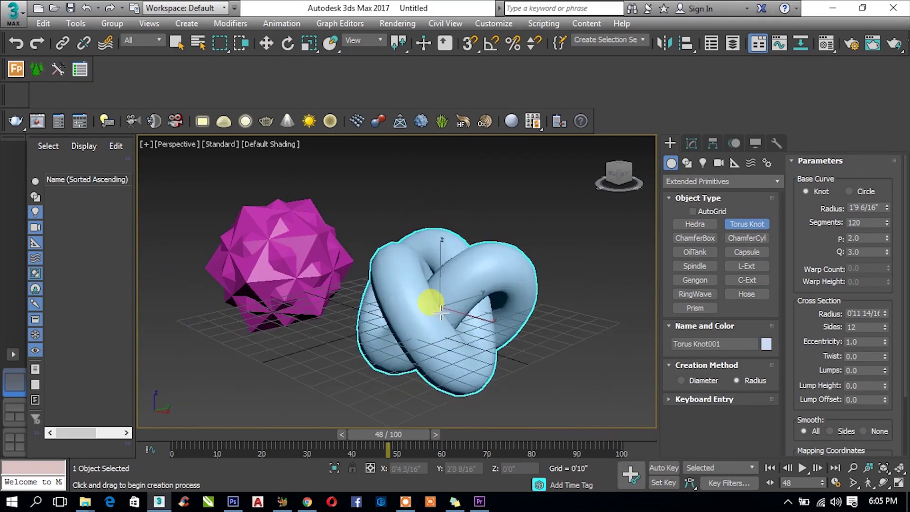
{"action": "left_click", "coordinate": [457, 324]}
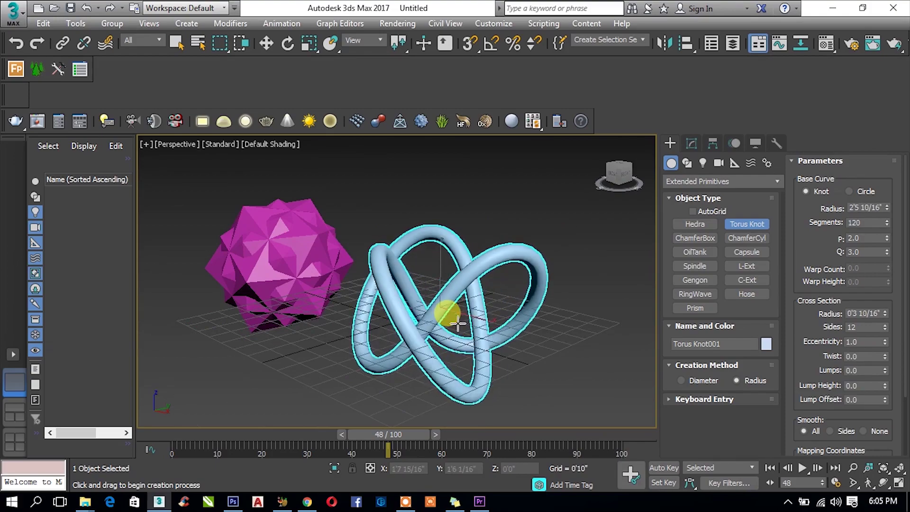
{"action": "mouse_move", "coordinate": [506, 331]}
{"action": "middle_mouse_down", "text": "alt"}
{"action": "mouse_move", "coordinate": [442, 308]}
{"action": "mouse_move", "coordinate": [495, 284]}
{"action": "middle_mouse_up", "text": "alt"}
{"action": "scroll", "coordinate": [478, 291], "scroll_direction": "up", "scroll_amount": 4}
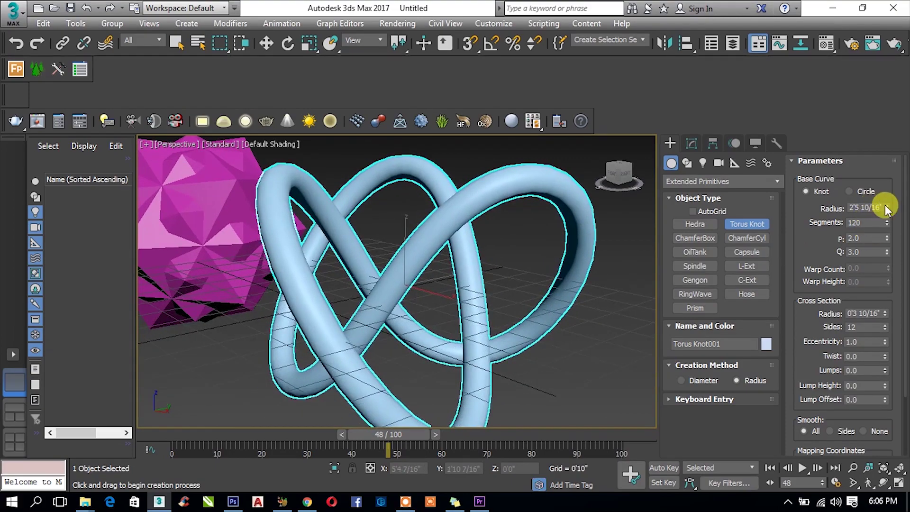
Set the torus knot to Q 5.5, Twist 64 and Lump Height 0.48
{"action": "mouse_move", "coordinate": [886, 208]}
{"action": "left_mouse_down"}
{"action": "mouse_move", "coordinate": [876, 181]}
{"action": "mouse_move", "coordinate": [886, 252]}
{"action": "mouse_move", "coordinate": [882, 233]}
{"action": "left_mouse_up"}
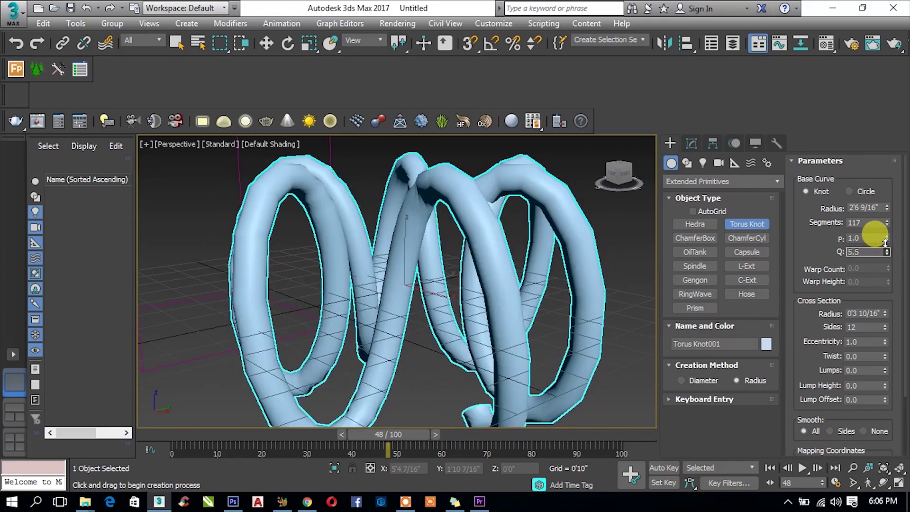
{"action": "scroll", "coordinate": [468, 314], "scroll_direction": "down", "scroll_amount": 2}
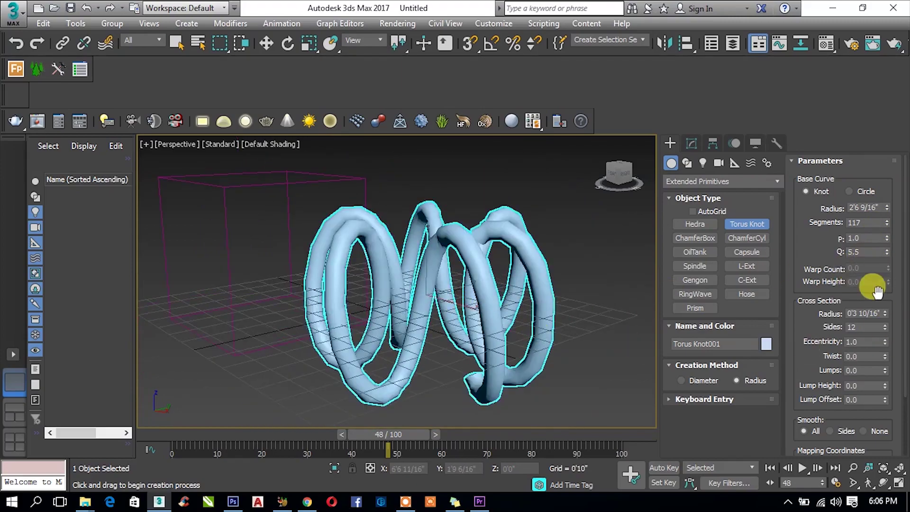
{"action": "mouse_move", "coordinate": [884, 313]}
{"action": "left_mouse_down"}
{"action": "mouse_move", "coordinate": [877, 263]}
{"action": "mouse_move", "coordinate": [882, 326]}
{"action": "mouse_move", "coordinate": [885, 303]}
{"action": "left_mouse_up"}
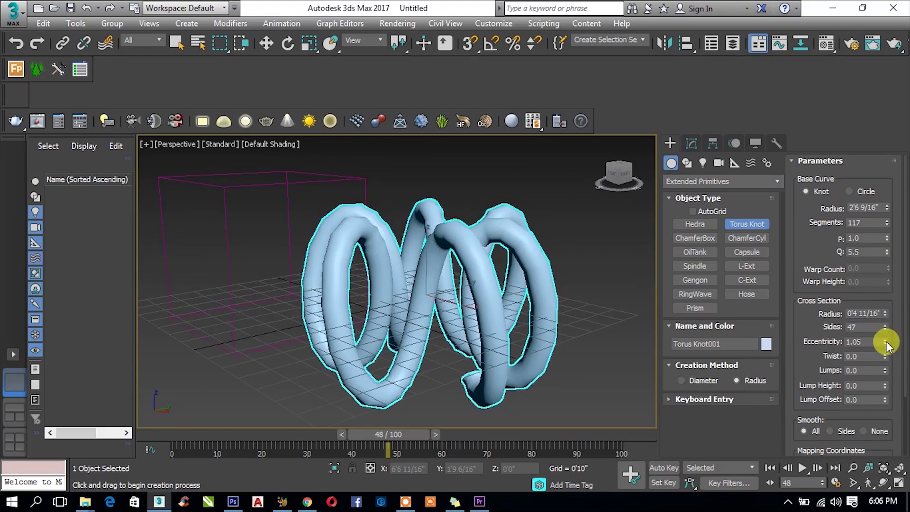
{"action": "mouse_move", "coordinate": [886, 345]}
{"action": "left_mouse_down"}
{"action": "mouse_move", "coordinate": [879, 306]}
{"action": "mouse_move", "coordinate": [886, 344]}
{"action": "mouse_move", "coordinate": [861, 300]}
{"action": "left_mouse_up"}
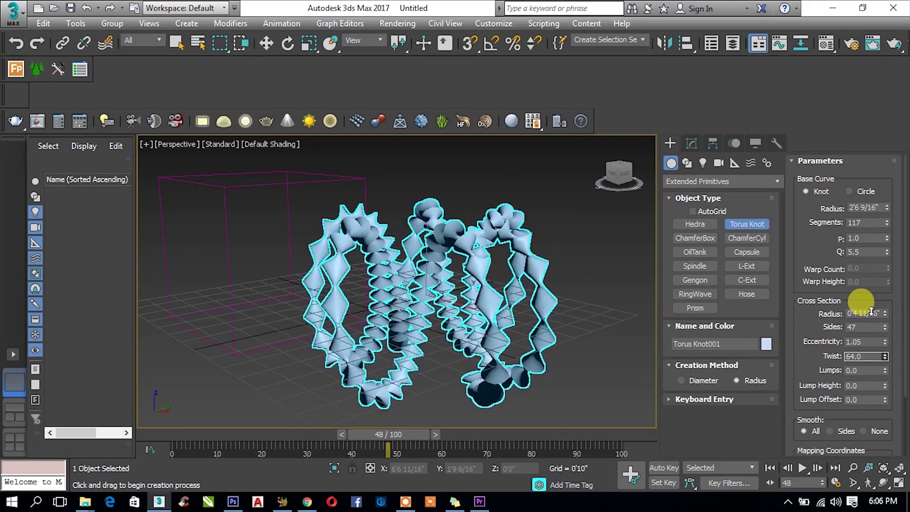
{"action": "mouse_move", "coordinate": [406, 308]}
{"action": "middle_mouse_down", "text": "alt"}
{"action": "mouse_move", "coordinate": [305, 291]}
{"action": "mouse_move", "coordinate": [290, 304]}
{"action": "mouse_move", "coordinate": [264, 294]}
{"action": "mouse_move", "coordinate": [397, 305]}
{"action": "mouse_move", "coordinate": [420, 297]}
{"action": "mouse_move", "coordinate": [412, 292]}
{"action": "mouse_move", "coordinate": [413, 308]}
{"action": "middle_mouse_up", "text": "alt"}
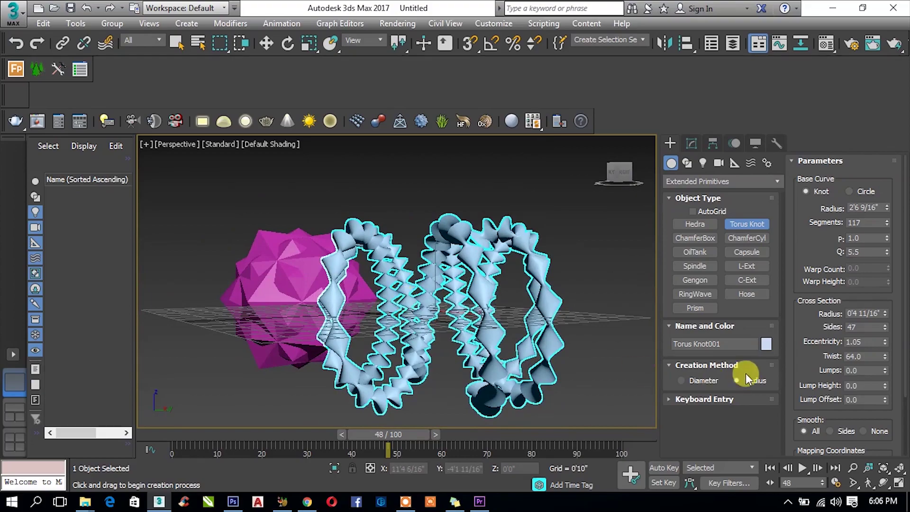
{"action": "left_click_drag", "start_coordinate": [885, 386], "coordinate": [863, 346]}
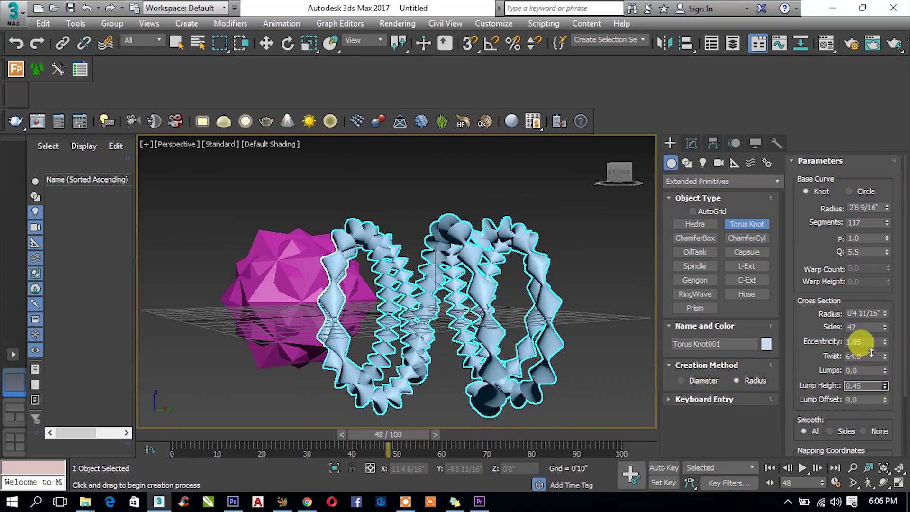
Create a ChamferBox in front of the hedra and torus knot
{"action": "left_click", "coordinate": [692, 239]}
{"action": "scroll", "coordinate": [498, 287], "scroll_direction": "down", "scroll_amount": 3}
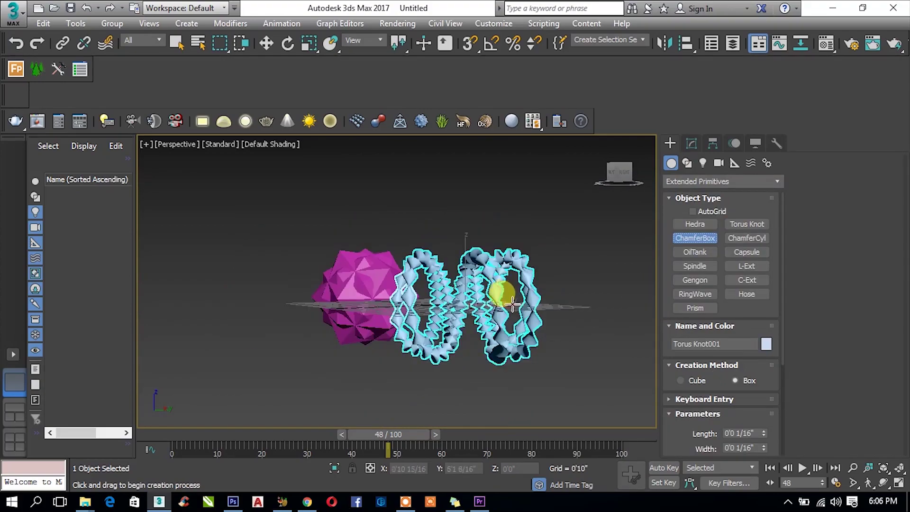
{"action": "scroll", "coordinate": [458, 320], "scroll_direction": "down", "scroll_amount": 2}
{"action": "mouse_move", "coordinate": [457, 320]}
{"action": "middle_mouse_down", "text": "alt"}
{"action": "mouse_move", "coordinate": [398, 345]}
{"action": "mouse_move", "coordinate": [350, 304]}
{"action": "mouse_move", "coordinate": [418, 311]}
{"action": "middle_mouse_up", "text": "alt"}
{"action": "scroll", "coordinate": [374, 295], "scroll_direction": "up", "scroll_amount": 3}
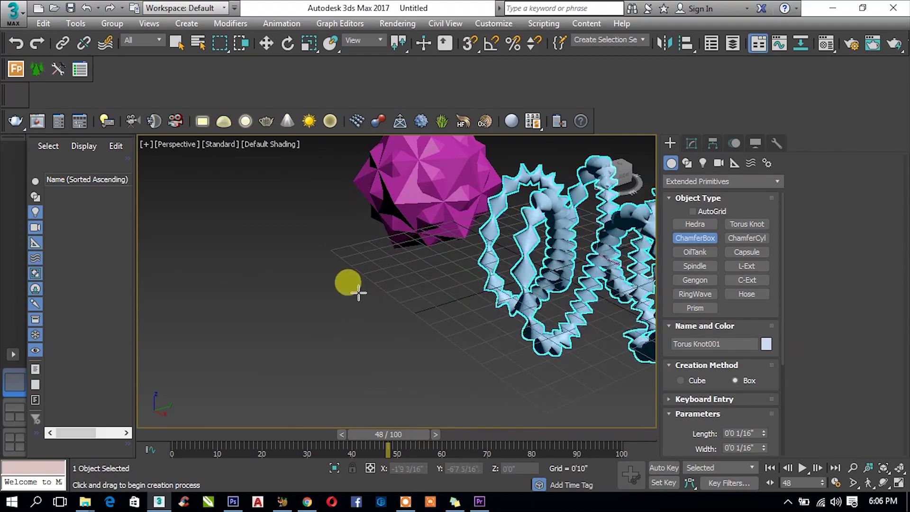
{"action": "mouse_move", "coordinate": [357, 290]}
{"action": "left_mouse_down"}
{"action": "mouse_move", "coordinate": [398, 331]}
{"action": "mouse_move", "coordinate": [329, 374]}
{"action": "mouse_move", "coordinate": [325, 390]}
{"action": "mouse_move", "coordinate": [284, 393]}
{"action": "left_mouse_up"}
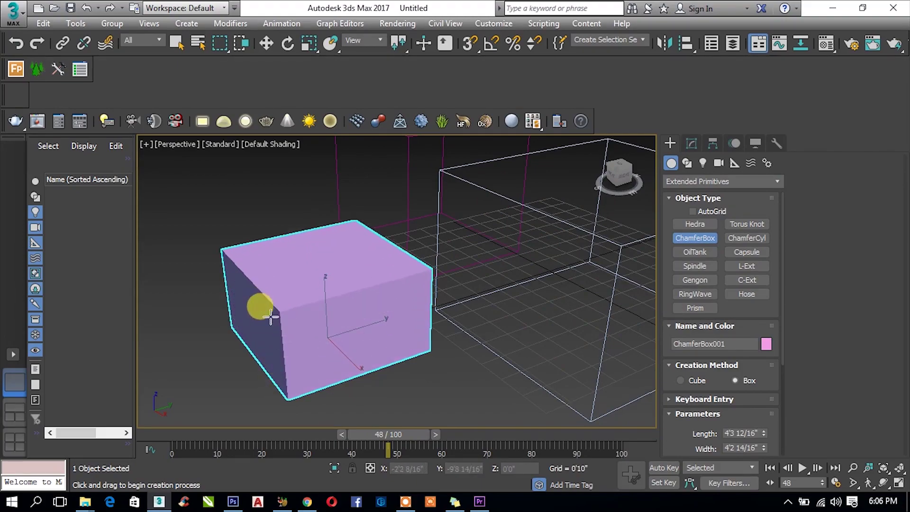
{"action": "left_click", "coordinate": [268, 301]}
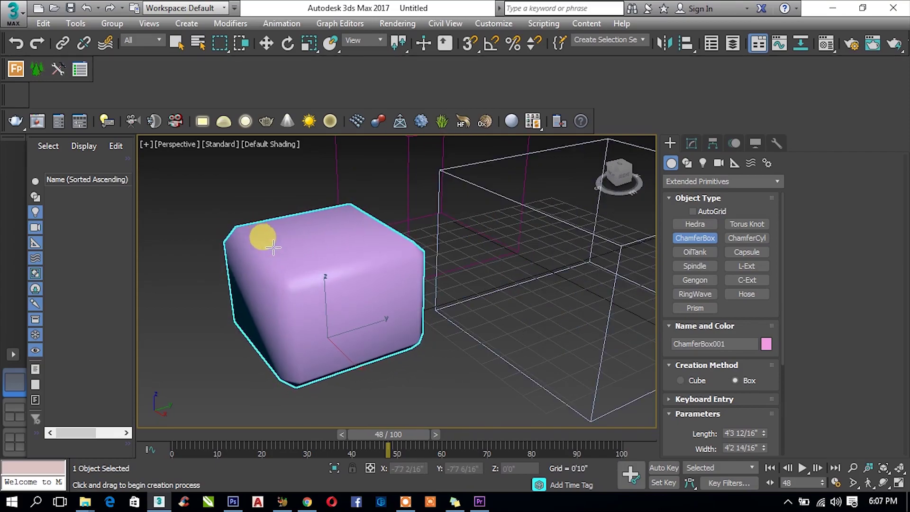
Show edged faces and round the box with 9 fillet segments
{"action": "key", "text": "F4"}
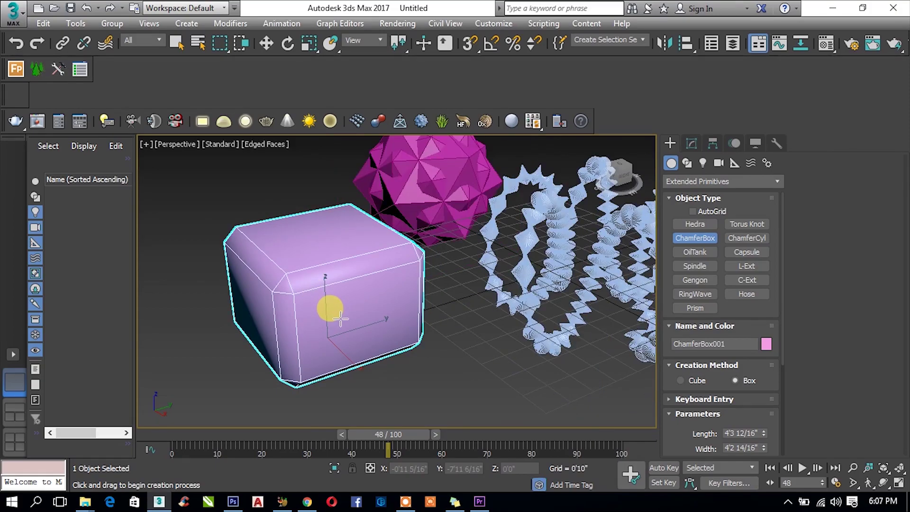
{"action": "mouse_move", "coordinate": [328, 301]}
{"action": "middle_mouse_down", "text": "alt"}
{"action": "mouse_move", "coordinate": [415, 297]}
{"action": "mouse_move", "coordinate": [386, 300]}
{"action": "middle_mouse_up", "text": "alt"}
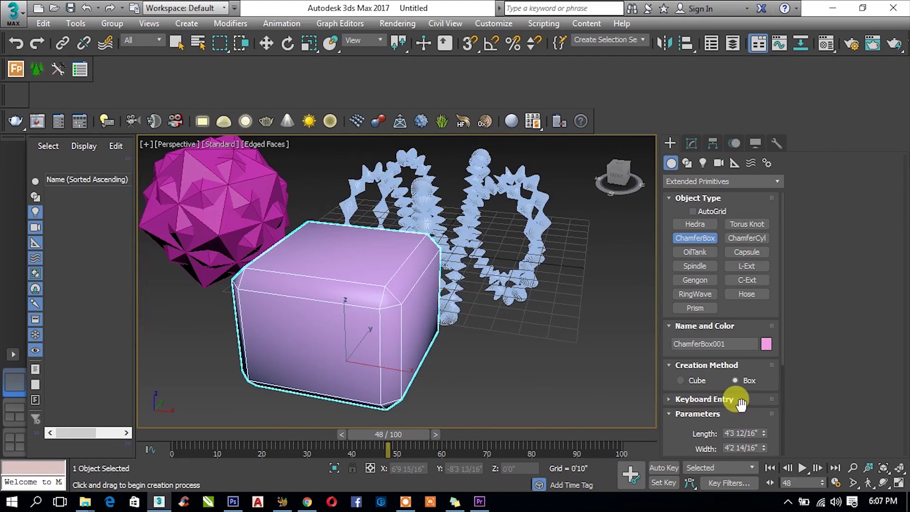
{"action": "left_click_drag", "start_coordinate": [740, 403], "coordinate": [742, 258]}
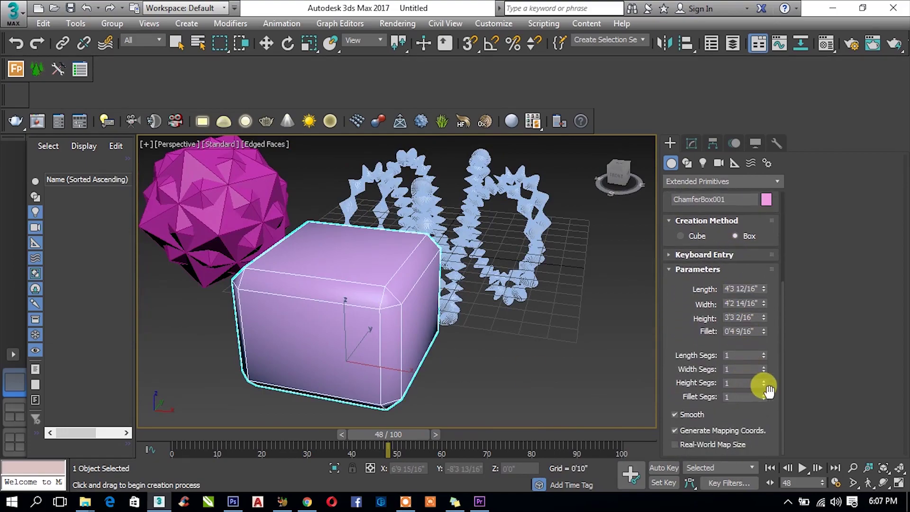
{"action": "left_click_drag", "start_coordinate": [764, 398], "coordinate": [763, 392]}
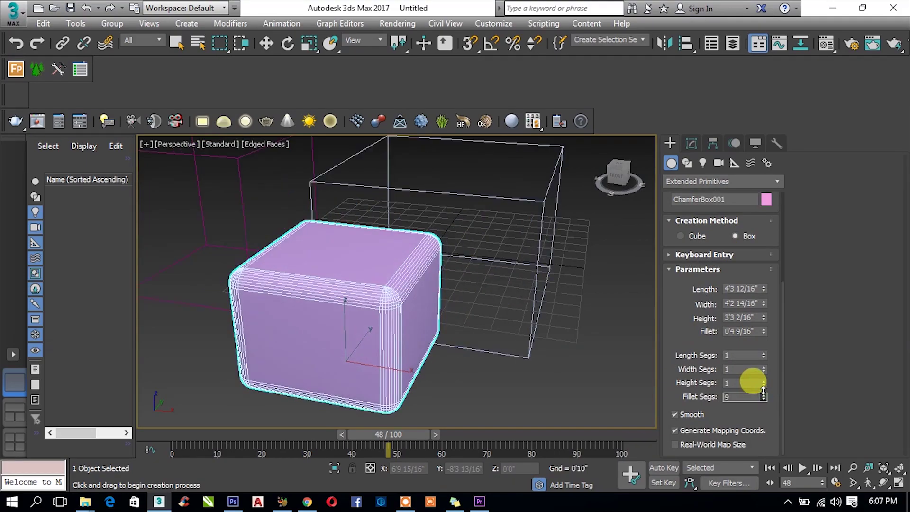
{"action": "middle_click_drag", "start_coordinate": [468, 352], "coordinate": [417, 339], "text": "alt"}
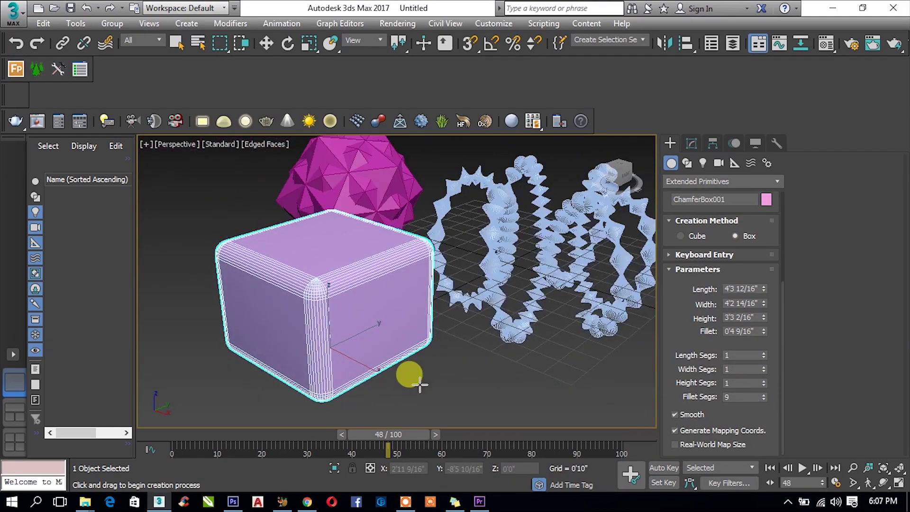
{"action": "key", "text": "F4"}
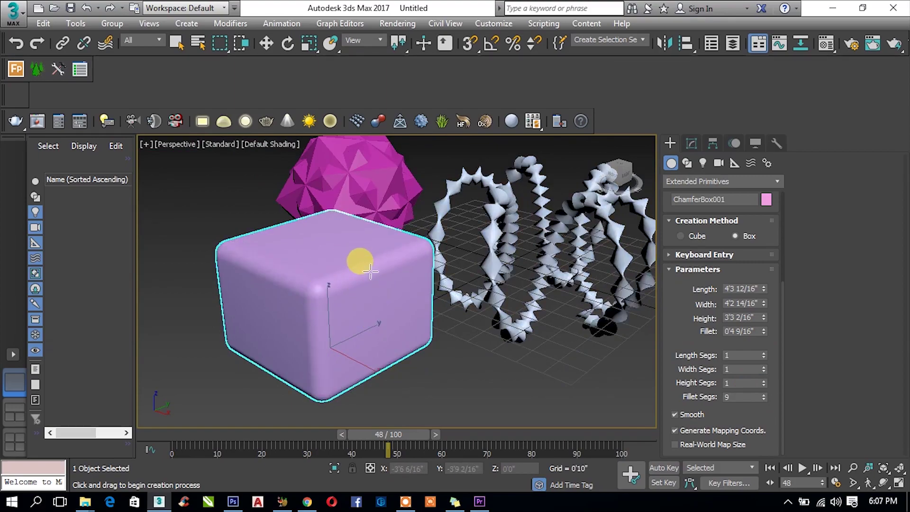
{"action": "key", "text": "F4"}
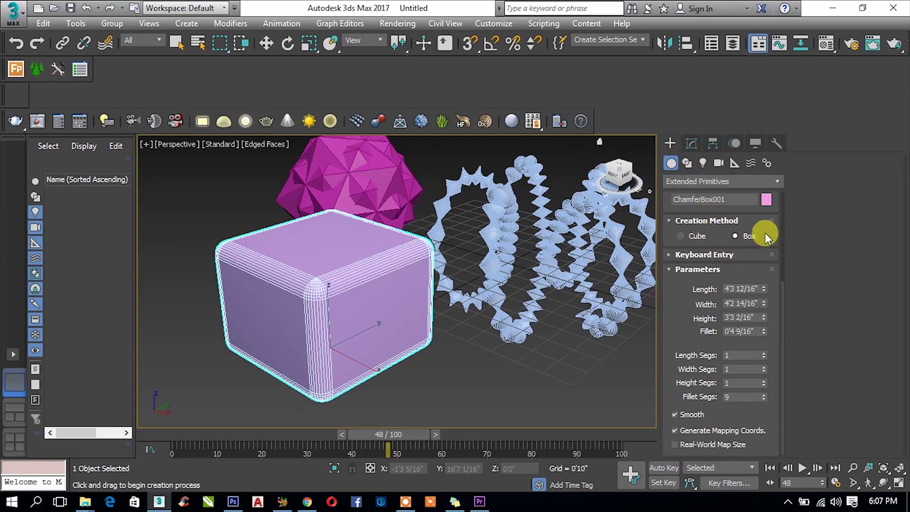
{"action": "left_click_drag", "start_coordinate": [754, 271], "coordinate": [748, 417]}
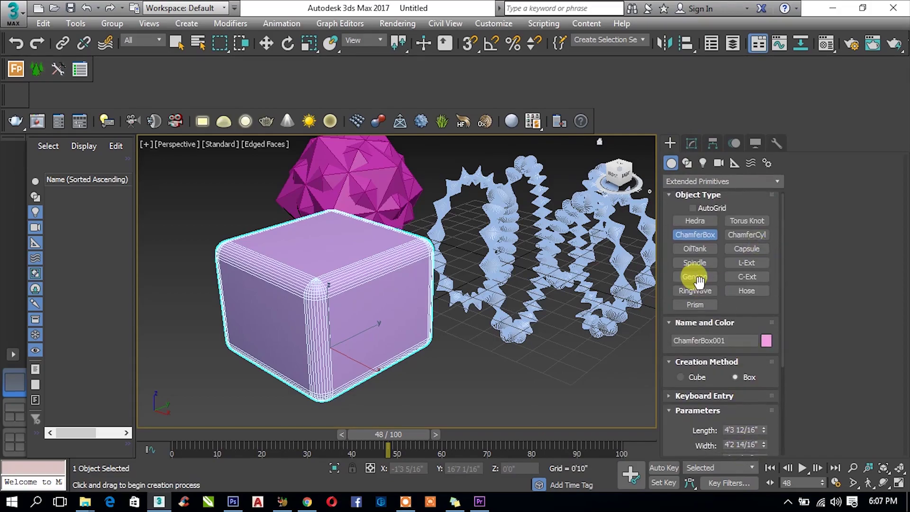
Create a tall OilTank beside the chamfered box
{"action": "left_click", "coordinate": [695, 252]}
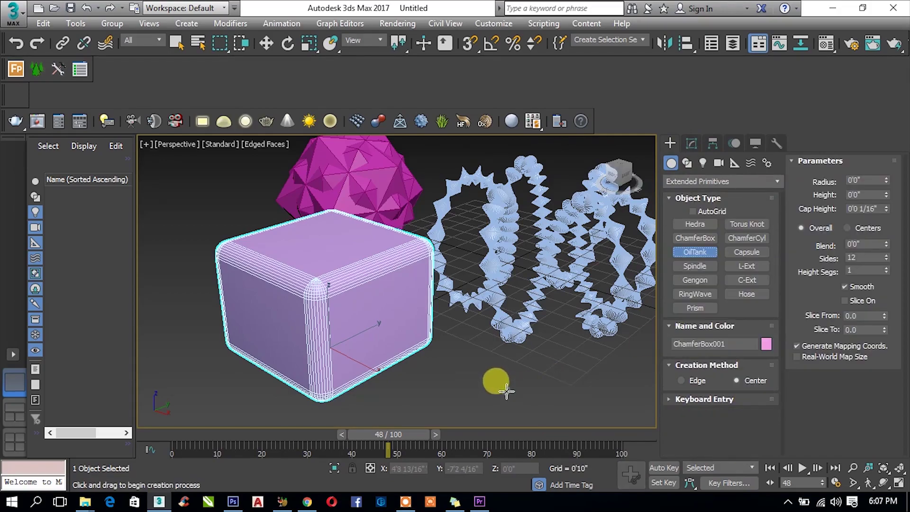
{"action": "left_click_drag", "start_coordinate": [505, 390], "coordinate": [523, 410]}
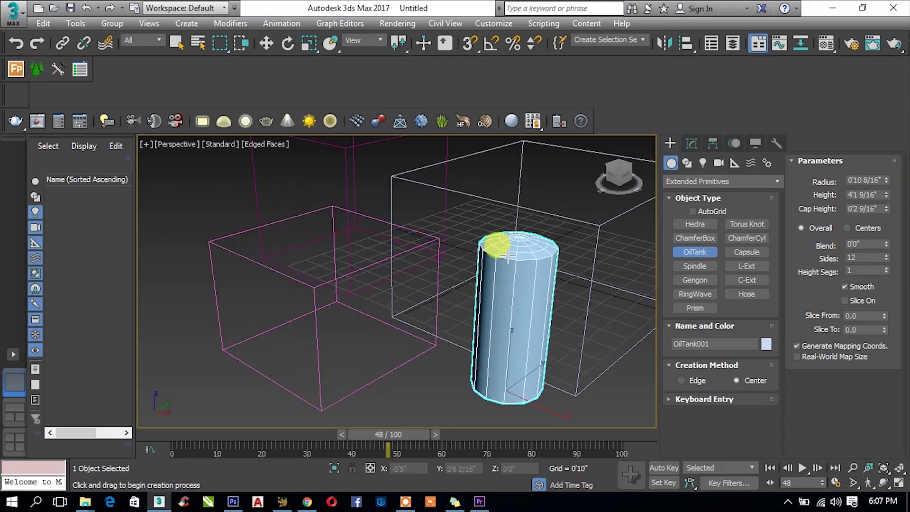
{"action": "left_click", "coordinate": [507, 254]}
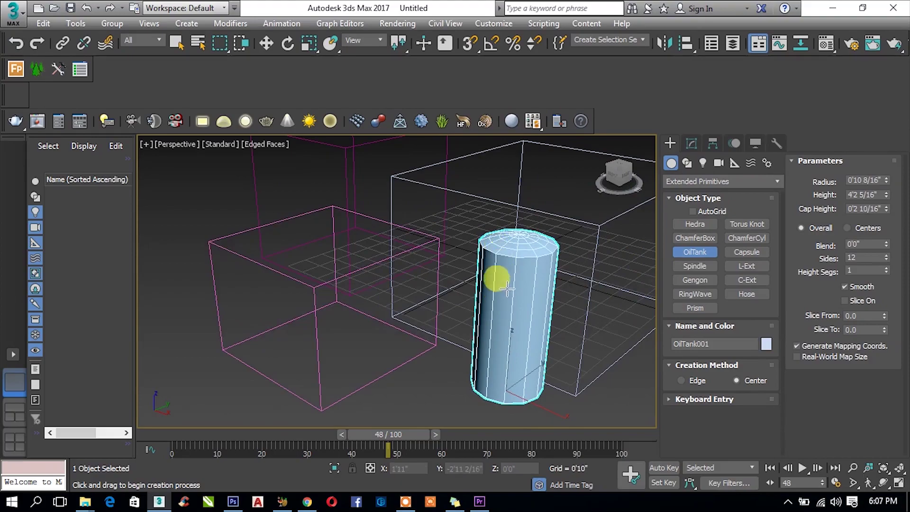
{"action": "left_click", "coordinate": [520, 236]}
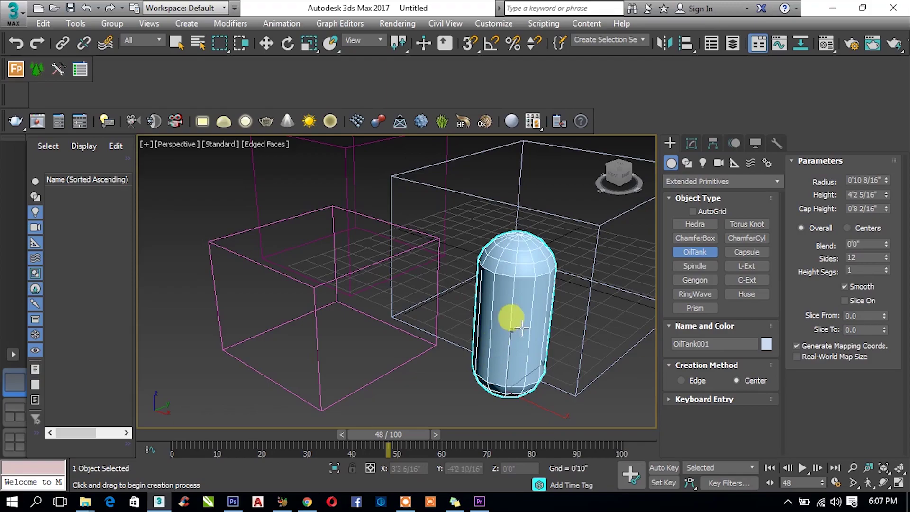
{"action": "mouse_move", "coordinate": [512, 315]}
{"action": "middle_mouse_down", "text": "alt"}
{"action": "mouse_move", "coordinate": [455, 311]}
{"action": "mouse_move", "coordinate": [459, 322]}
{"action": "mouse_move", "coordinate": [396, 315]}
{"action": "mouse_move", "coordinate": [541, 326]}
{"action": "mouse_move", "coordinate": [525, 291]}
{"action": "mouse_move", "coordinate": [355, 291]}
{"action": "mouse_move", "coordinate": [372, 290]}
{"action": "middle_mouse_up", "text": "alt"}
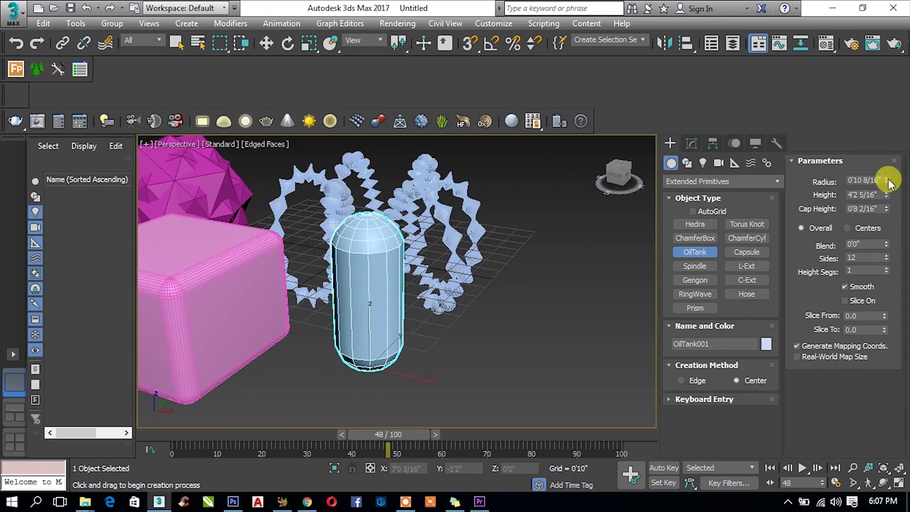
Thin the oil tank, give it 22 sides, and slice it from 311.5 to -14.0
{"action": "mouse_move", "coordinate": [886, 182]}
{"action": "left_mouse_down"}
{"action": "mouse_move", "coordinate": [873, 163]}
{"action": "mouse_move", "coordinate": [885, 211]}
{"action": "mouse_move", "coordinate": [874, 179]}
{"action": "mouse_move", "coordinate": [887, 208]}
{"action": "mouse_move", "coordinate": [889, 166]}
{"action": "mouse_move", "coordinate": [887, 247]}
{"action": "mouse_move", "coordinate": [869, 152]}
{"action": "left_mouse_up"}
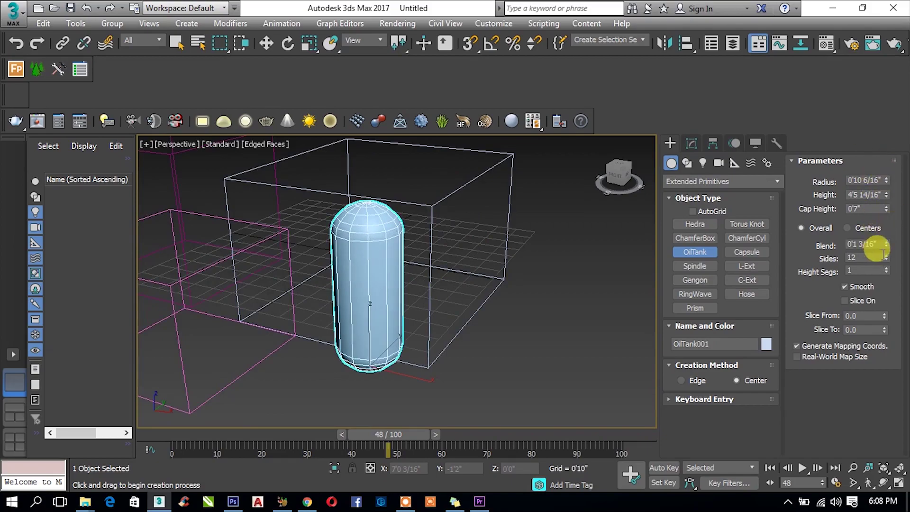
{"action": "mouse_move", "coordinate": [885, 257]}
{"action": "left_mouse_down"}
{"action": "mouse_move", "coordinate": [883, 242]}
{"action": "mouse_move", "coordinate": [874, 308]}
{"action": "left_mouse_up"}
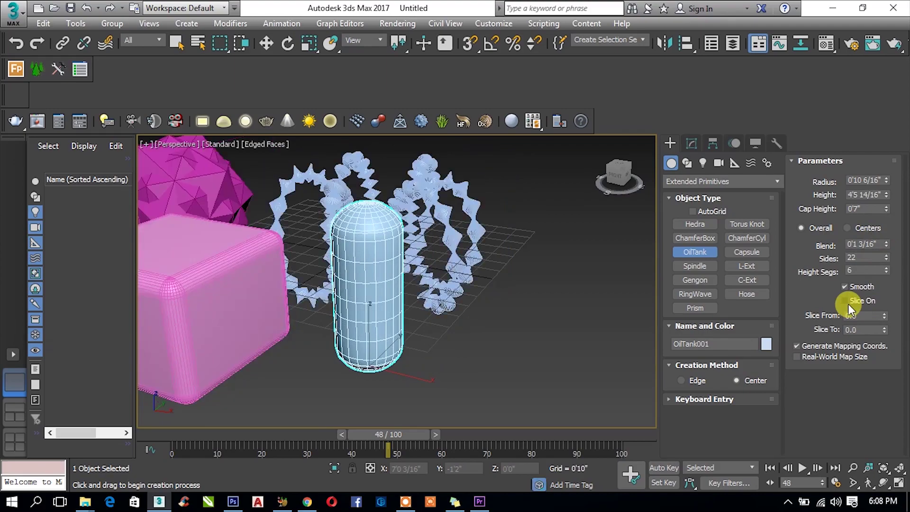
{"action": "left_click", "coordinate": [848, 303]}
{"action": "mouse_move", "coordinate": [883, 315]}
{"action": "left_mouse_down"}
{"action": "mouse_move", "coordinate": [864, 200]}
{"action": "mouse_move", "coordinate": [744, 384]}
{"action": "left_mouse_up"}
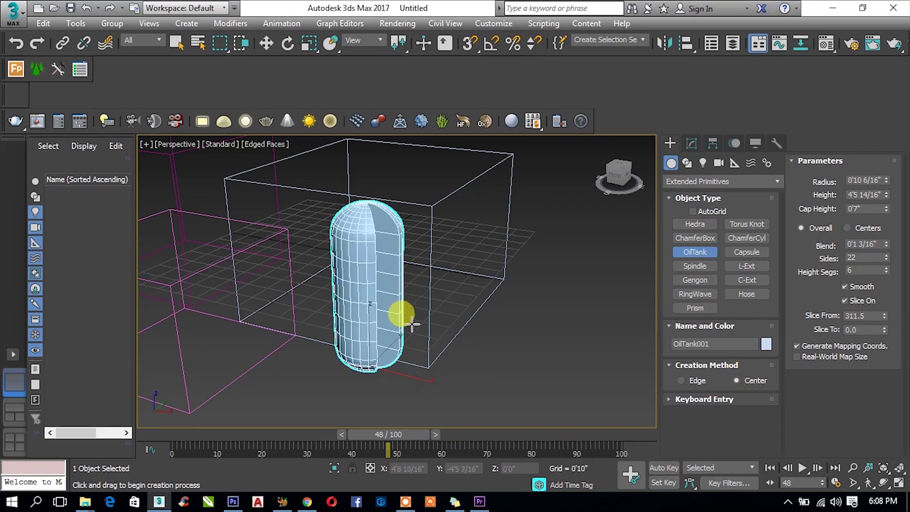
{"action": "mouse_move", "coordinate": [406, 315]}
{"action": "middle_mouse_down", "text": "alt"}
{"action": "mouse_move", "coordinate": [442, 307]}
{"action": "mouse_move", "coordinate": [417, 294]}
{"action": "mouse_move", "coordinate": [462, 322]}
{"action": "middle_mouse_up", "text": "alt"}
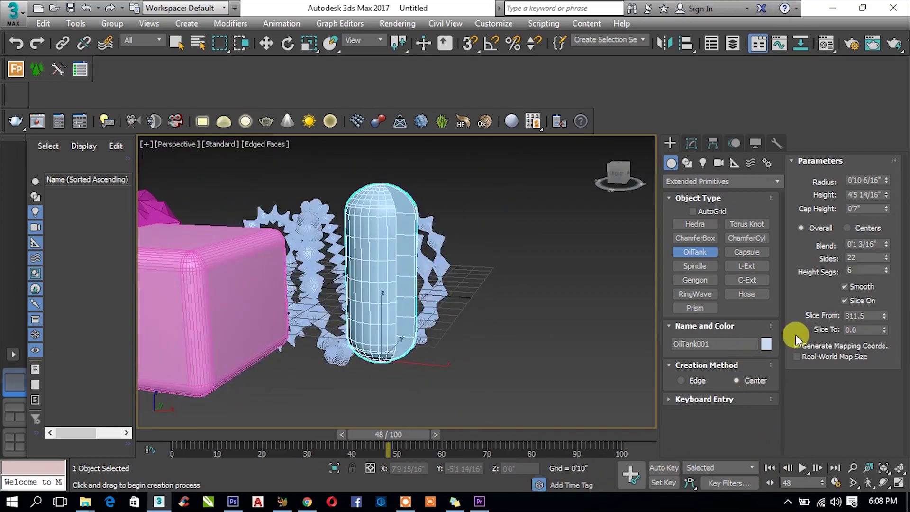
{"action": "left_click_drag", "start_coordinate": [885, 340], "coordinate": [878, 350]}
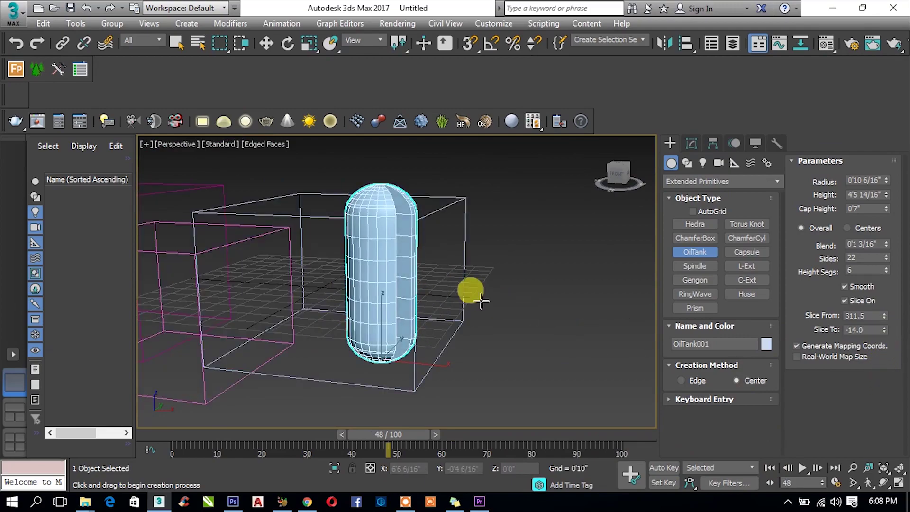
{"action": "scroll", "coordinate": [471, 290], "scroll_direction": "down", "scroll_amount": 3}
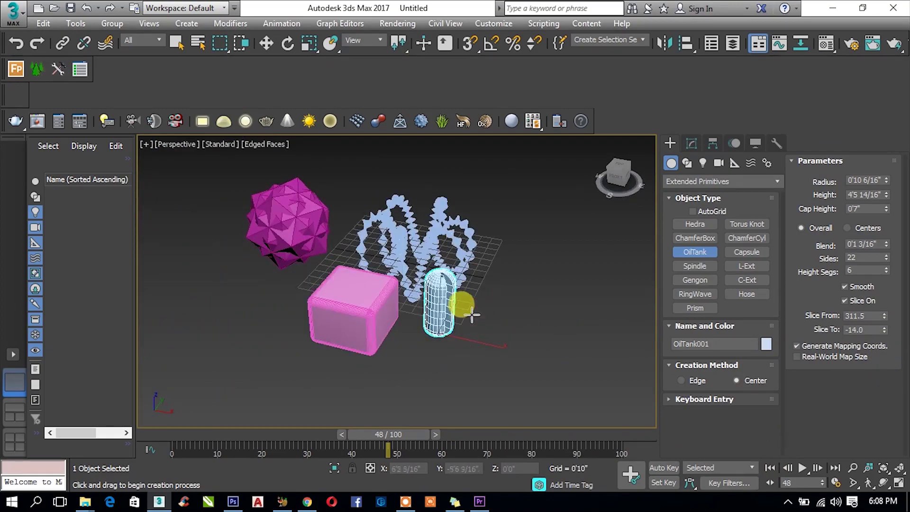
{"action": "middle_click_drag", "start_coordinate": [465, 307], "coordinate": [539, 324], "text": "alt"}
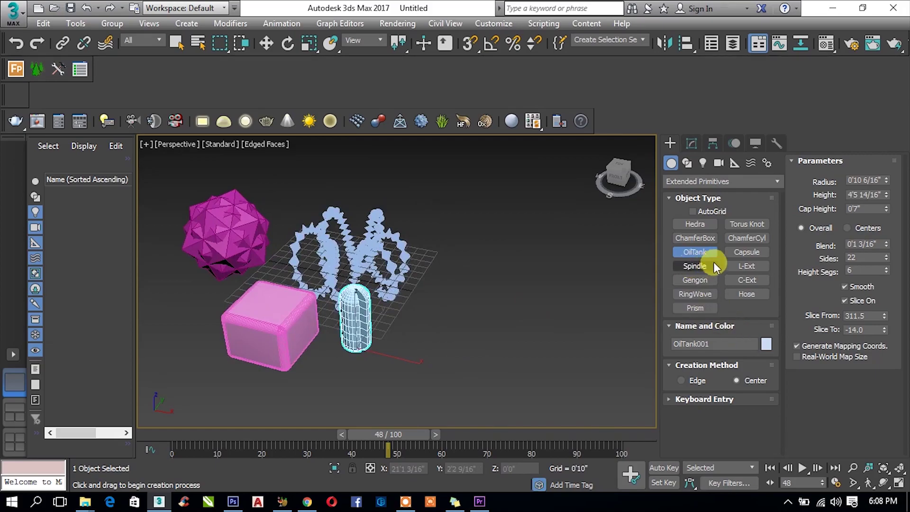
Create a Capsule right of the oil tank, radius 1'8 12/16" and height 9'1 14/16"
{"action": "left_click", "coordinate": [740, 253]}
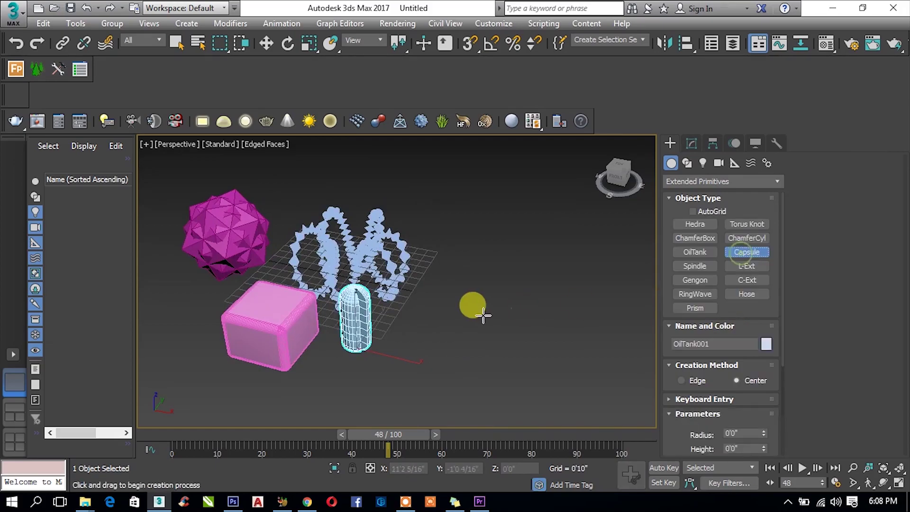
{"action": "left_click_drag", "start_coordinate": [474, 320], "coordinate": [484, 332]}
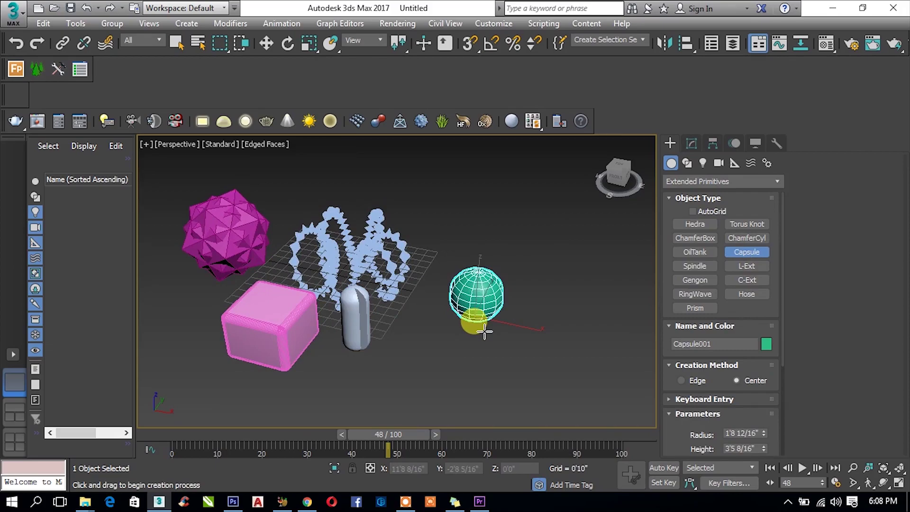
{"action": "left_click", "coordinate": [466, 230]}
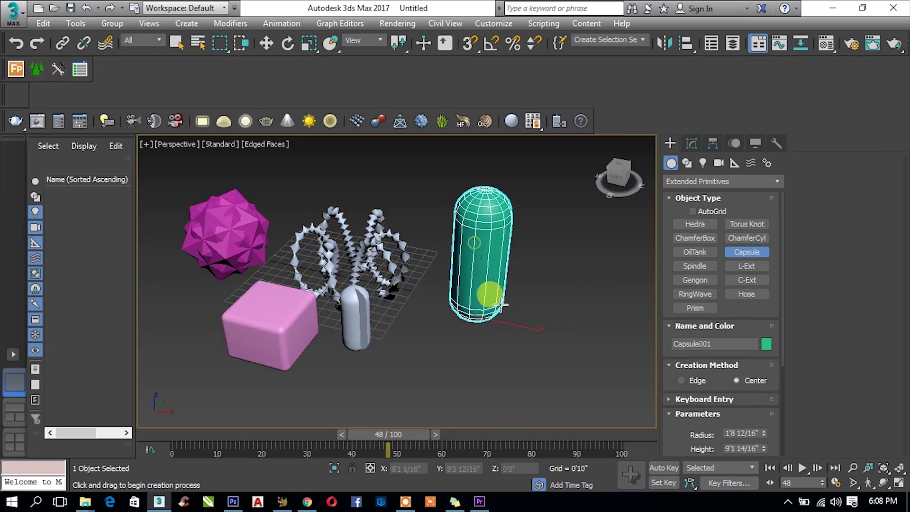
{"action": "middle_click_drag", "start_coordinate": [483, 299], "coordinate": [468, 286], "text": "alt"}
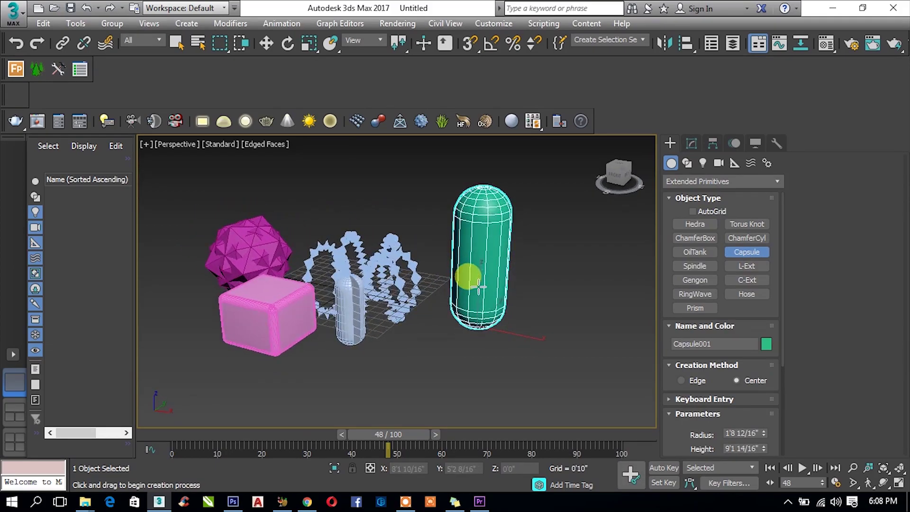
Create a Spindle in front of the capsule
{"action": "left_click", "coordinate": [683, 267]}
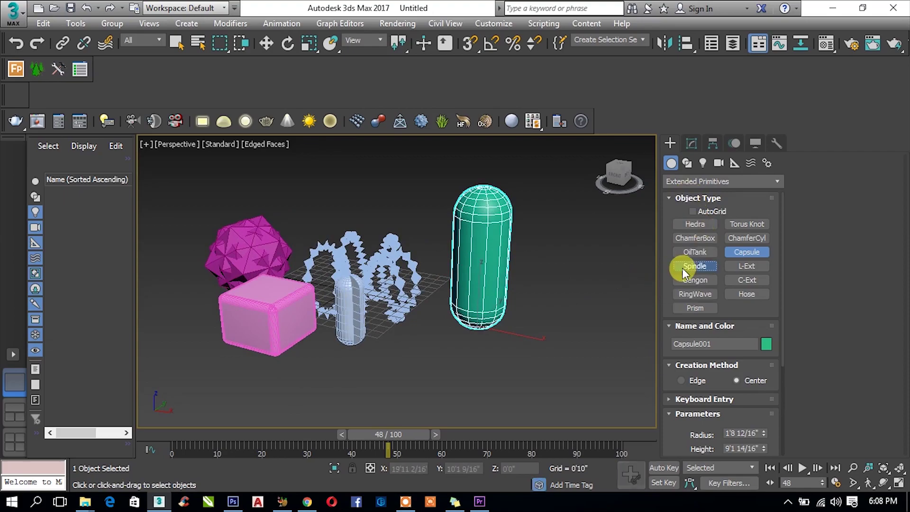
{"action": "left_click", "coordinate": [458, 356]}
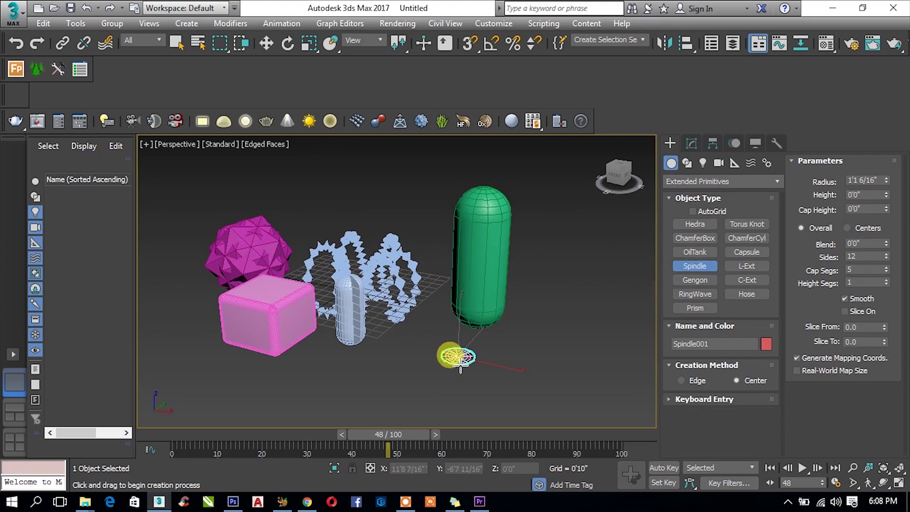
{"action": "left_click_drag", "start_coordinate": [460, 368], "coordinate": [460, 368]}
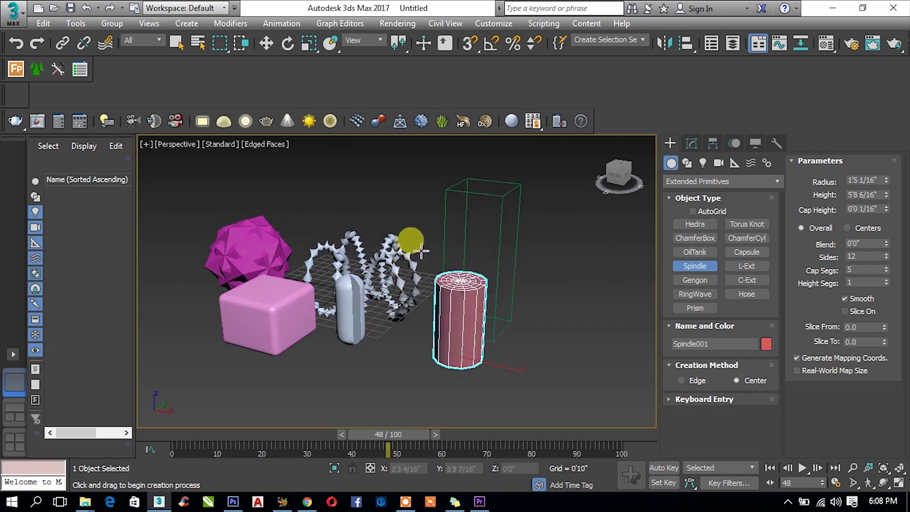
{"action": "left_click", "coordinate": [425, 244]}
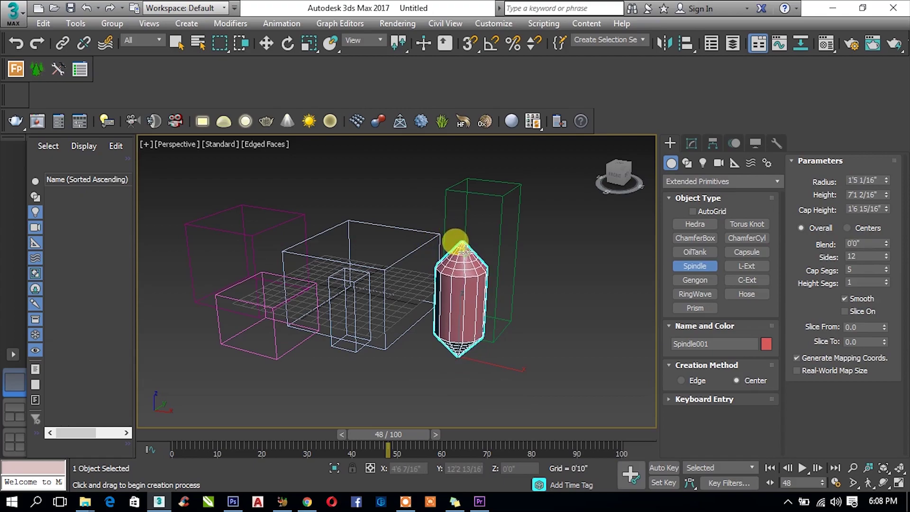
{"action": "middle_click_drag", "start_coordinate": [462, 251], "coordinate": [626, 223], "text": "alt"}
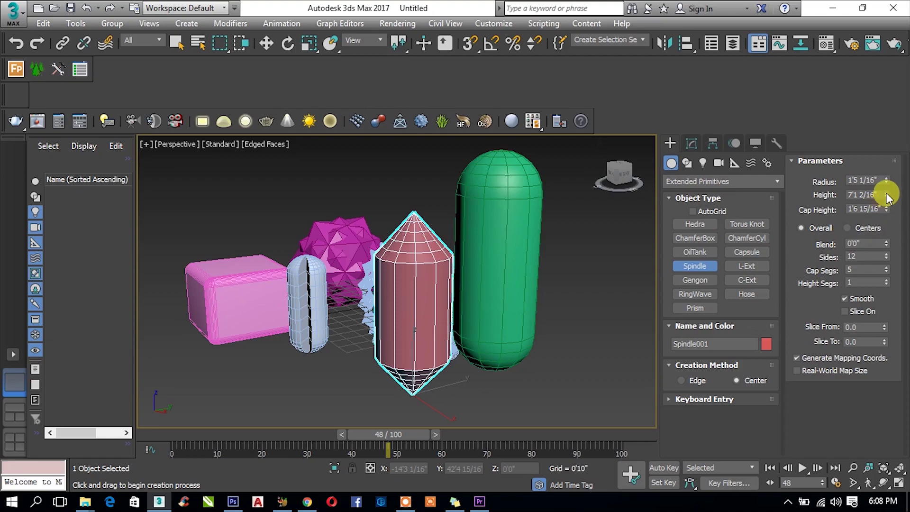
Set the spindle to height 7'4 9/16", blend 0'1 6/16" and 52 sides
{"action": "left_click_drag", "start_coordinate": [886, 194], "coordinate": [877, 179]}
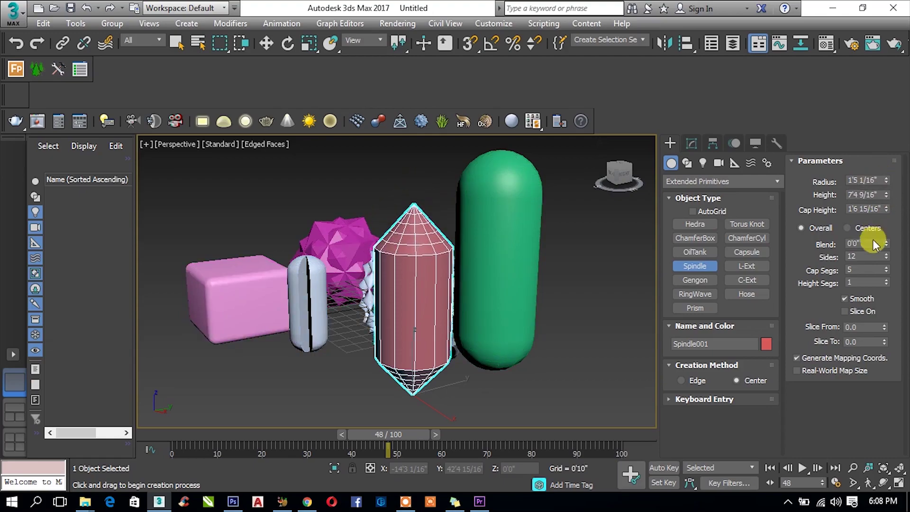
{"action": "left_click_drag", "start_coordinate": [885, 241], "coordinate": [868, 138]}
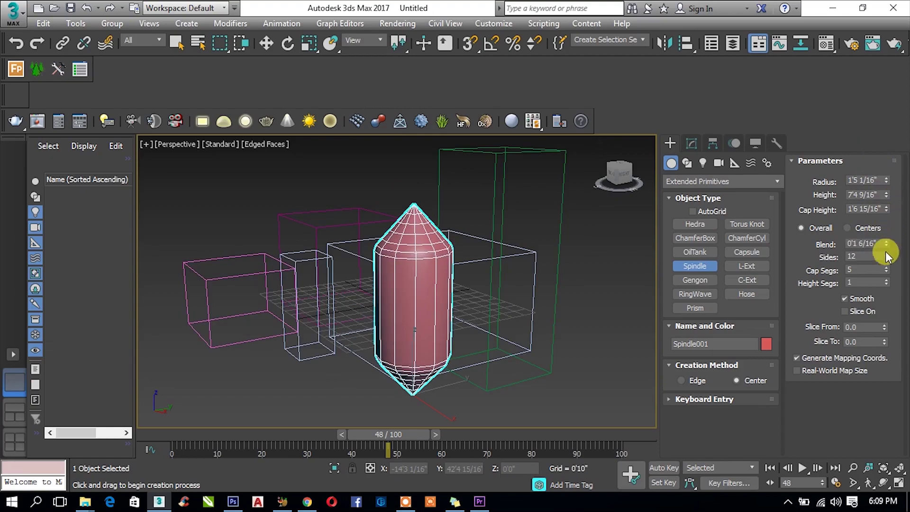
{"action": "left_click_drag", "start_coordinate": [886, 256], "coordinate": [873, 233]}
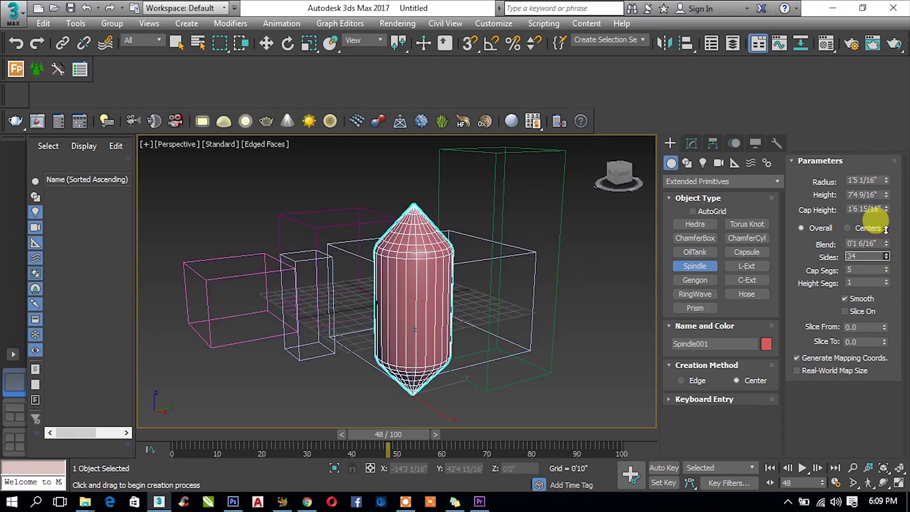
{"action": "scroll", "coordinate": [446, 283], "scroll_direction": "down", "scroll_amount": 2}
{"action": "middle_click_drag", "start_coordinate": [449, 284], "coordinate": [479, 297], "text": "alt"}
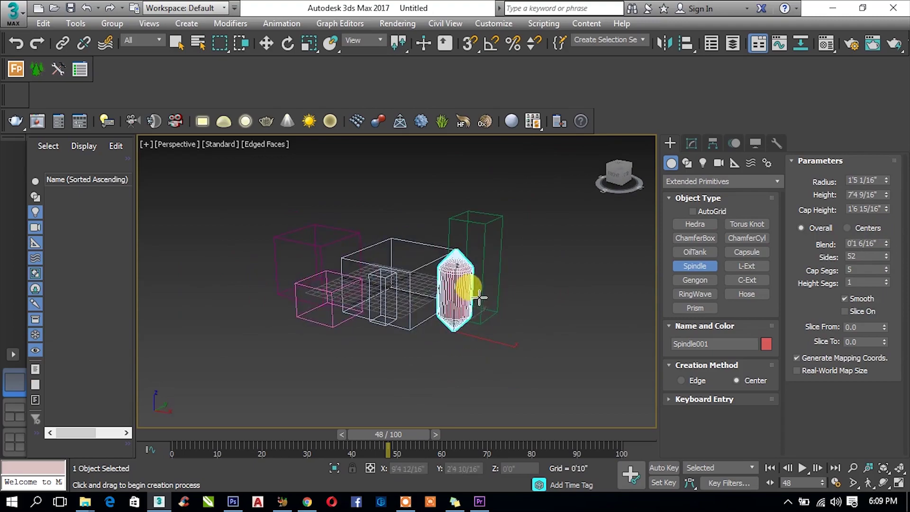
Create an L-Ext beside the spindle
{"action": "left_click", "coordinate": [743, 269]}
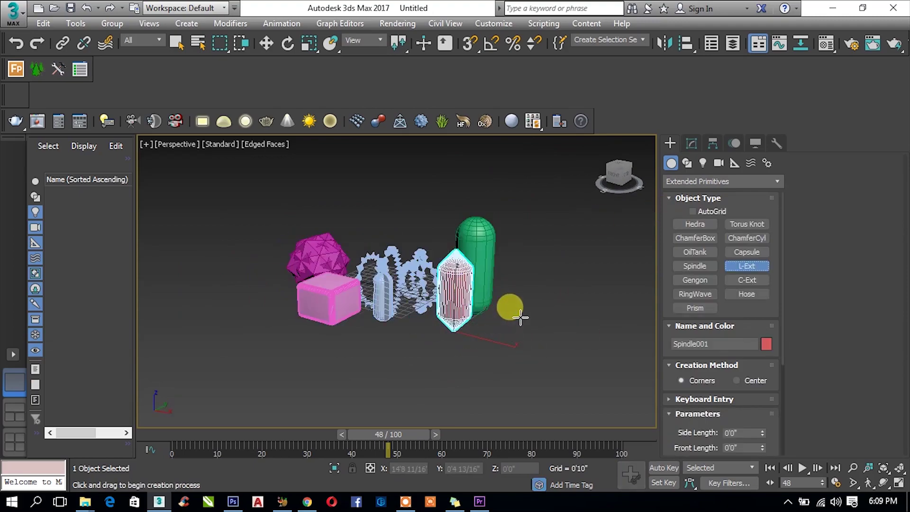
{"action": "left_click_drag", "start_coordinate": [520, 318], "coordinate": [504, 349]}
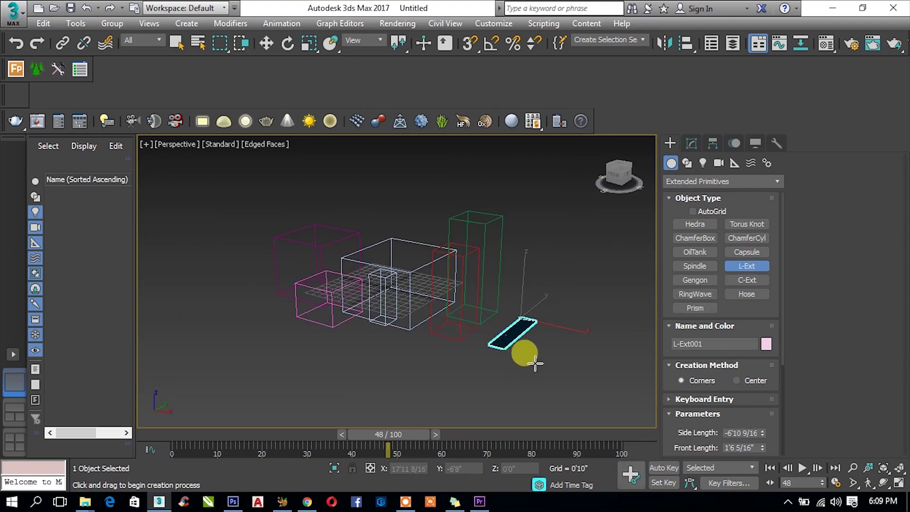
{"action": "left_click", "coordinate": [515, 328]}
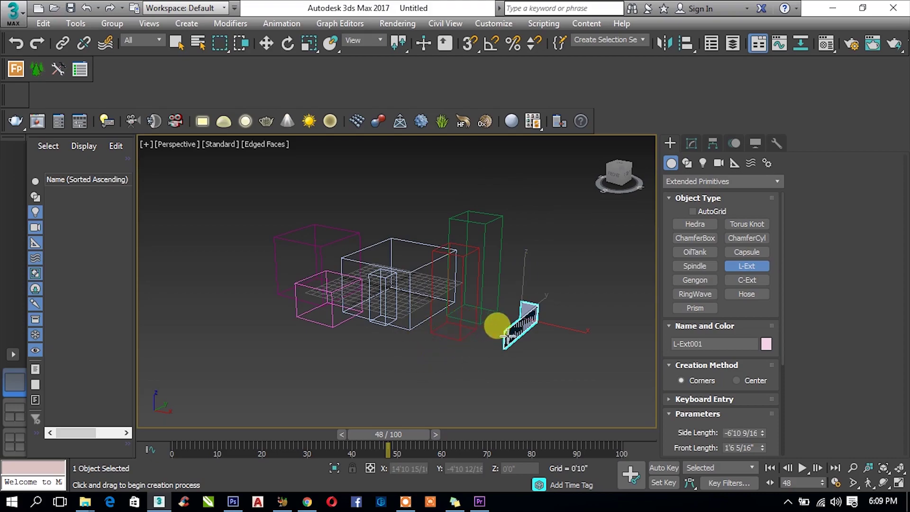
{"action": "scroll", "coordinate": [506, 332], "scroll_direction": "up", "scroll_amount": 5}
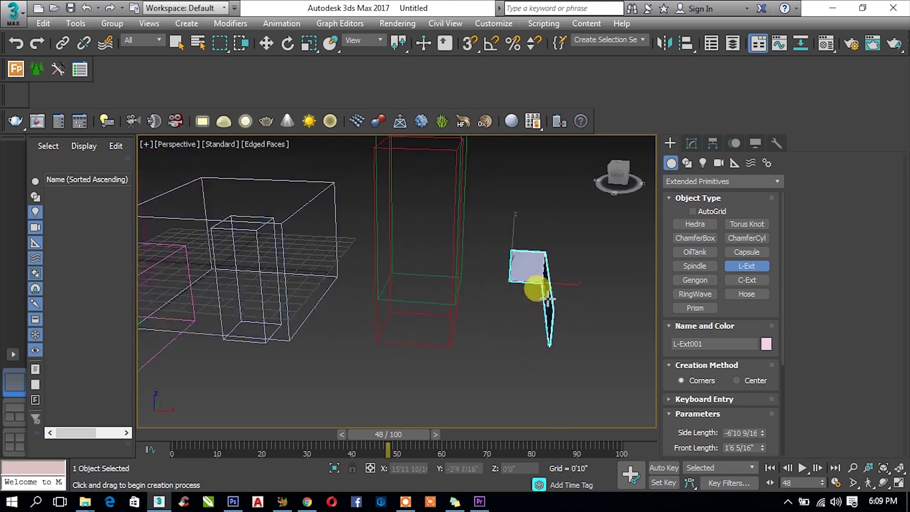
{"action": "middle_click_drag", "start_coordinate": [503, 310], "coordinate": [536, 284], "text": "alt"}
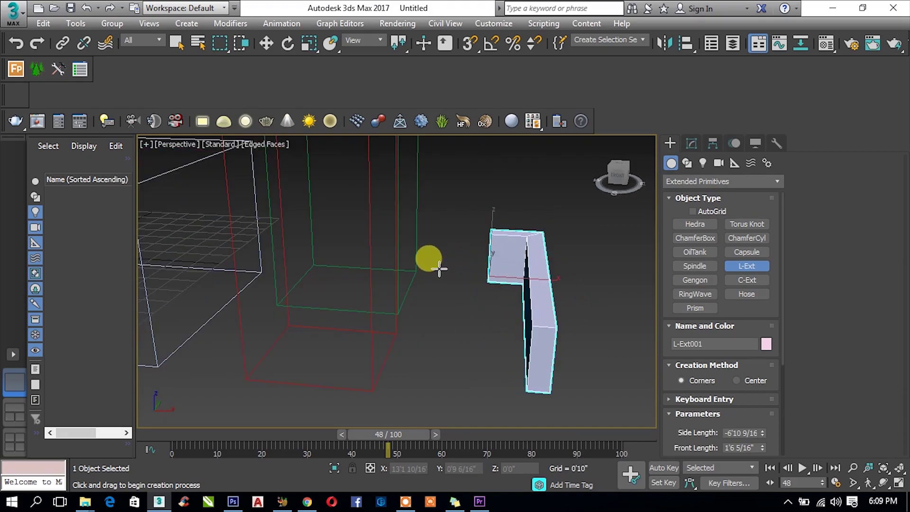
{"action": "mouse_move", "coordinate": [555, 309]}
{"action": "middle_mouse_down", "text": "alt"}
{"action": "mouse_move", "coordinate": [564, 280]}
{"action": "mouse_move", "coordinate": [443, 296]}
{"action": "mouse_move", "coordinate": [320, 297]}
{"action": "mouse_move", "coordinate": [304, 328]}
{"action": "middle_mouse_up", "text": "alt"}
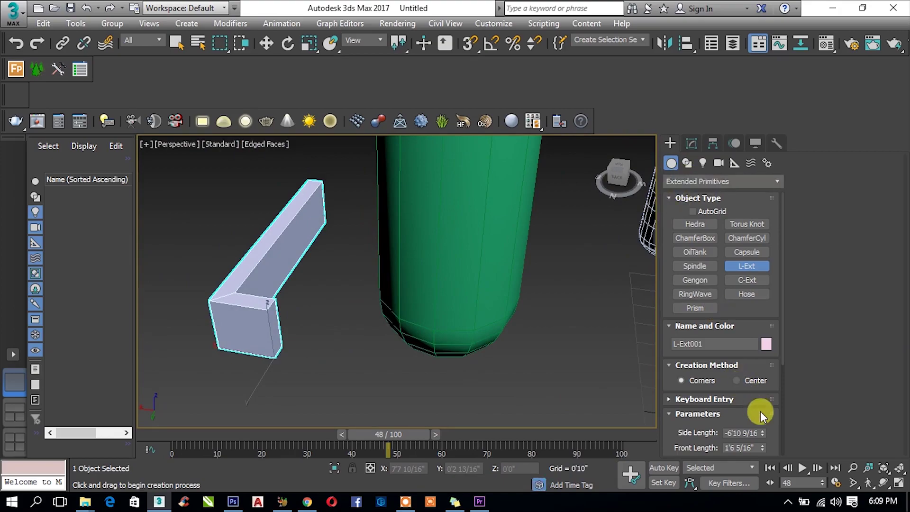
Widen the L-Ext side arm, set side length -5'2 11/16" and height 2'7 11/16"
{"action": "left_click_drag", "start_coordinate": [753, 409], "coordinate": [734, 260]}
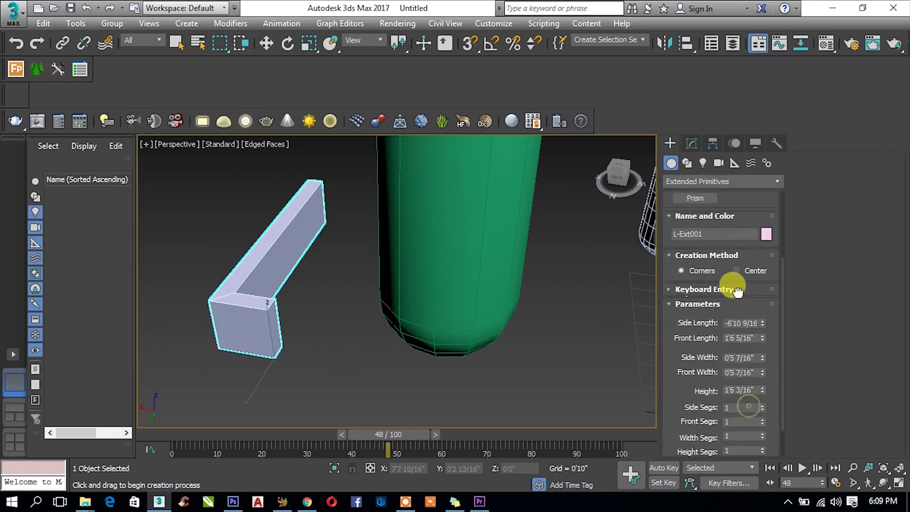
{"action": "left_click_drag", "start_coordinate": [762, 324], "coordinate": [753, 287]}
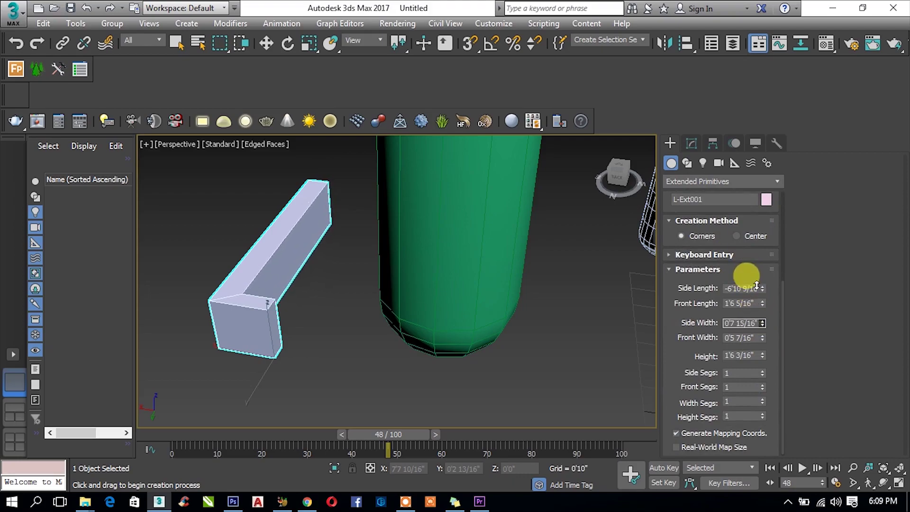
{"action": "mouse_move", "coordinate": [762, 288]}
{"action": "left_mouse_down"}
{"action": "mouse_move", "coordinate": [762, 252]}
{"action": "mouse_move", "coordinate": [768, 271]}
{"action": "left_mouse_up"}
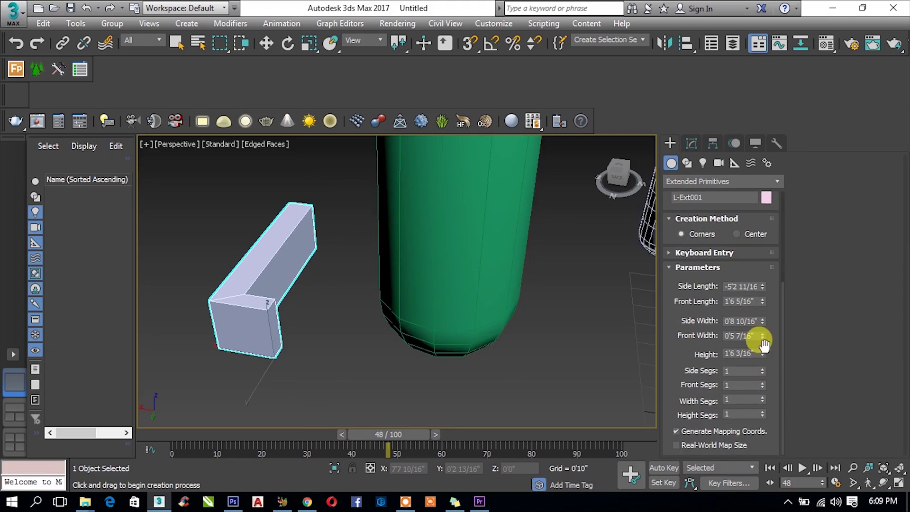
{"action": "left_click_drag", "start_coordinate": [761, 352], "coordinate": [760, 302]}
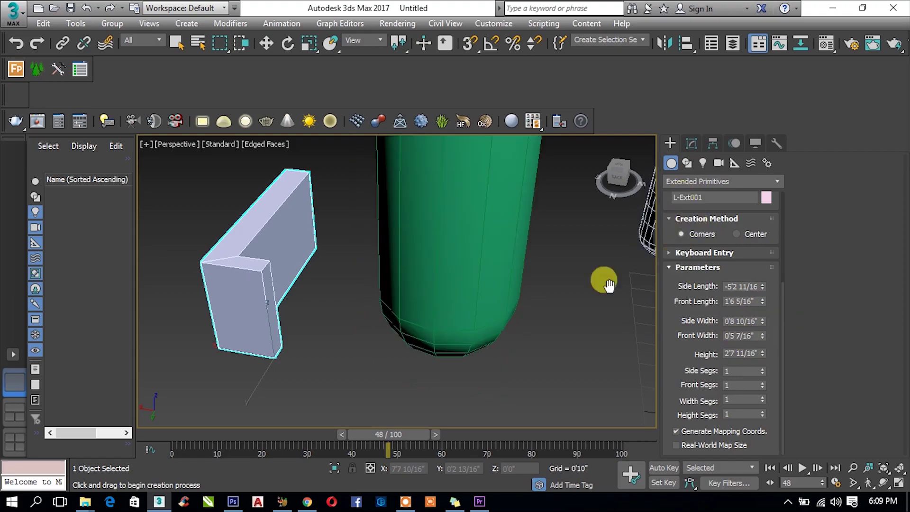
{"action": "scroll", "coordinate": [512, 299], "scroll_direction": "up", "scroll_amount": 3}
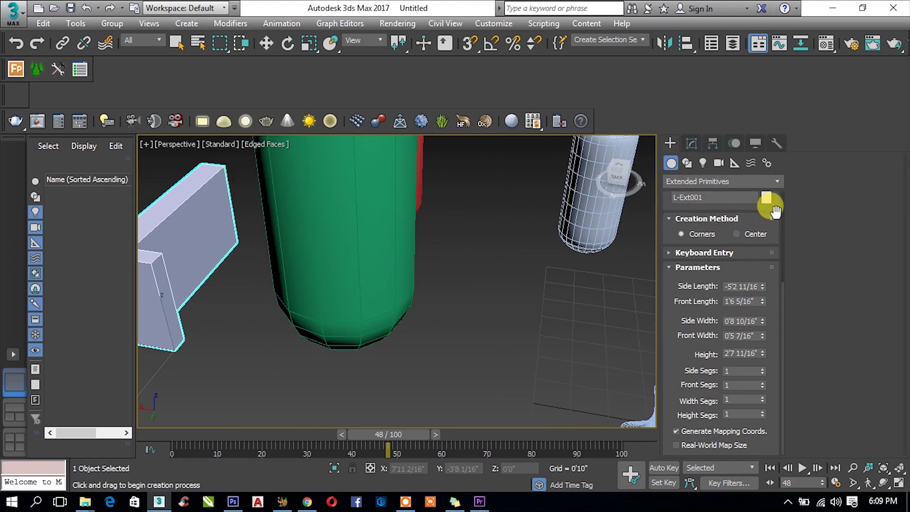
{"action": "left_click_drag", "start_coordinate": [776, 211], "coordinate": [768, 345]}
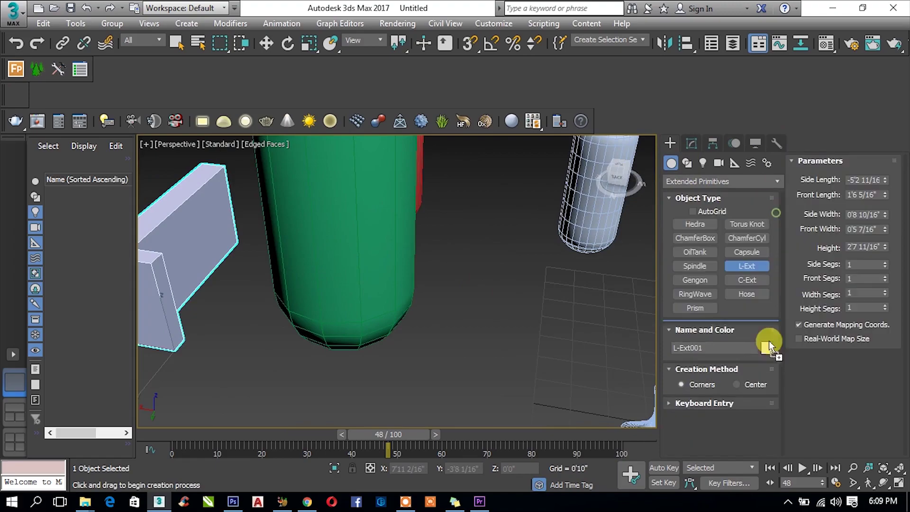
Create a filleted Gengon in the viewport
{"action": "left_click", "coordinate": [697, 281]}
{"action": "left_click_drag", "start_coordinate": [463, 349], "coordinate": [482, 366]}
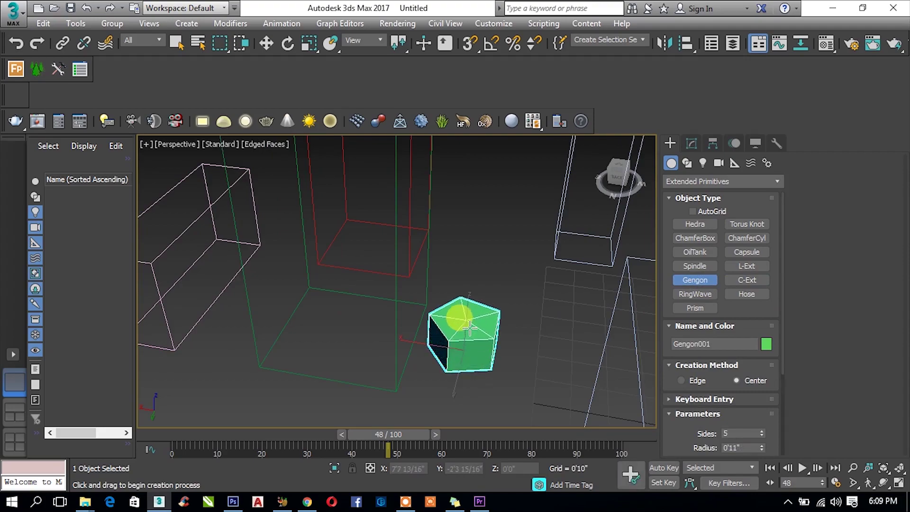
{"action": "left_click", "coordinate": [458, 271]}
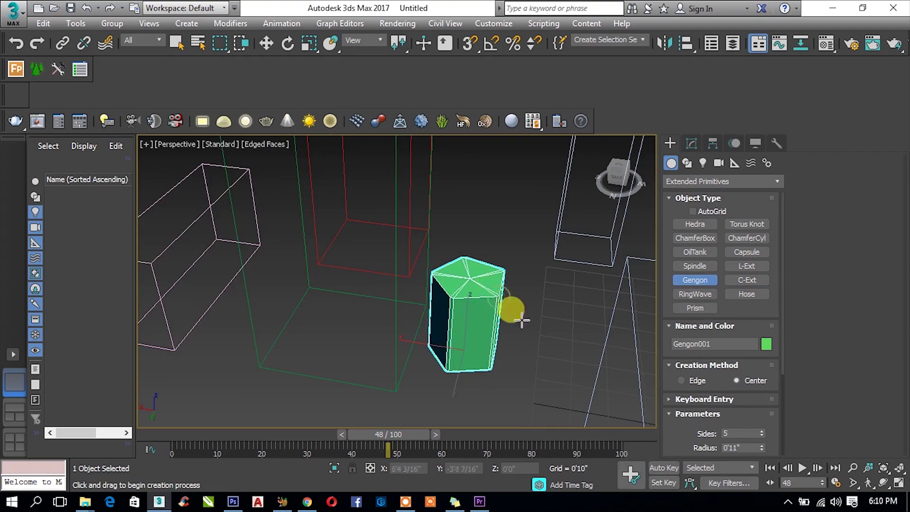
{"action": "scroll", "coordinate": [495, 297], "scroll_direction": "up", "scroll_amount": 2}
{"action": "scroll", "coordinate": [494, 296], "scroll_direction": "up", "scroll_amount": 3}
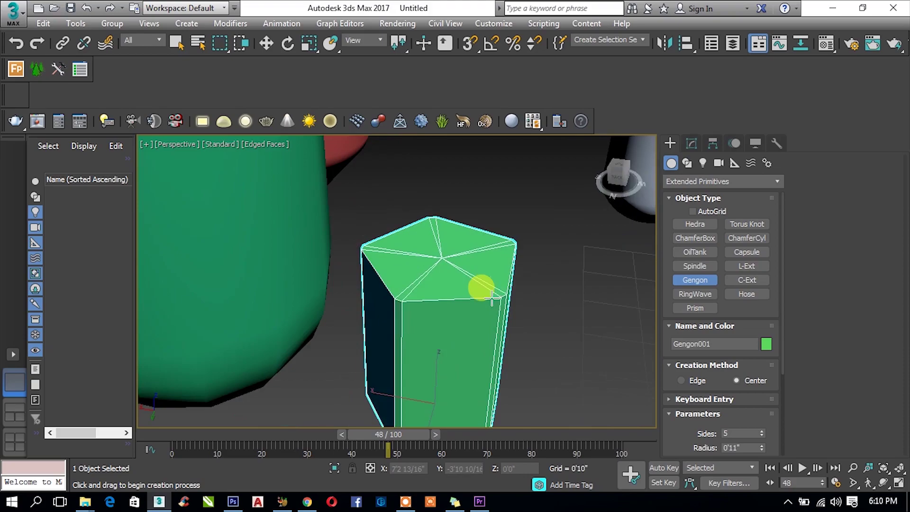
{"action": "scroll", "coordinate": [478, 288], "scroll_direction": "down", "scroll_amount": 2}
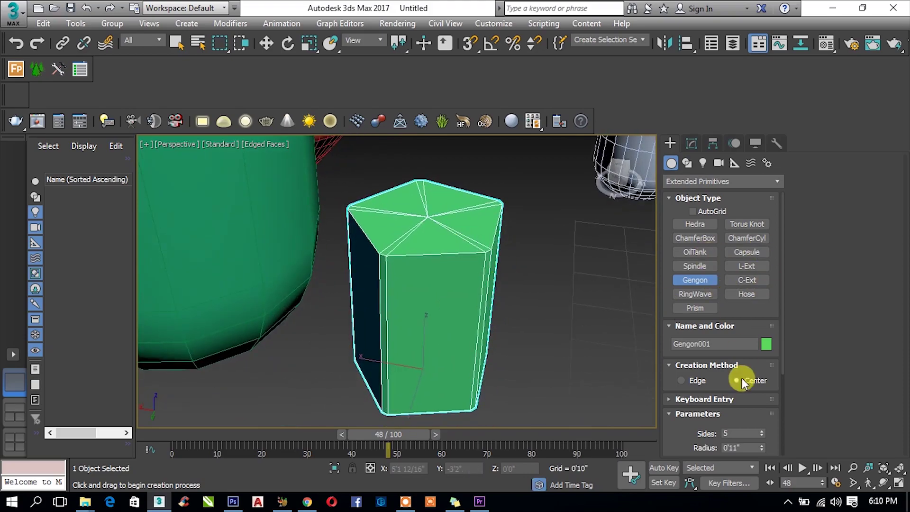
{"action": "scroll", "coordinate": [756, 332], "scroll_direction": "down", "scroll_amount": 1}
{"action": "scroll", "coordinate": [755, 303], "scroll_direction": "down", "scroll_amount": 2}
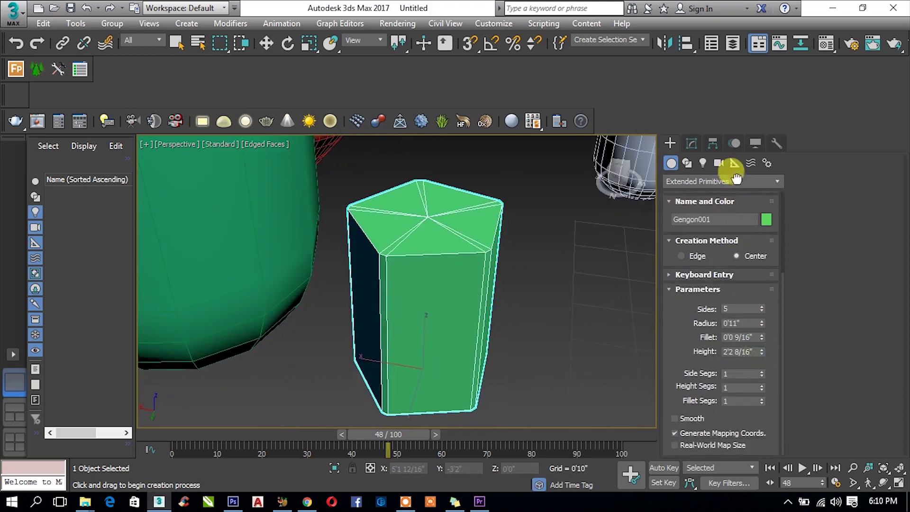
Set the gengon to radius 1'0 14/16", 6 sides and 3 fillet segments
{"action": "left_click_drag", "start_coordinate": [762, 309], "coordinate": [755, 302]}
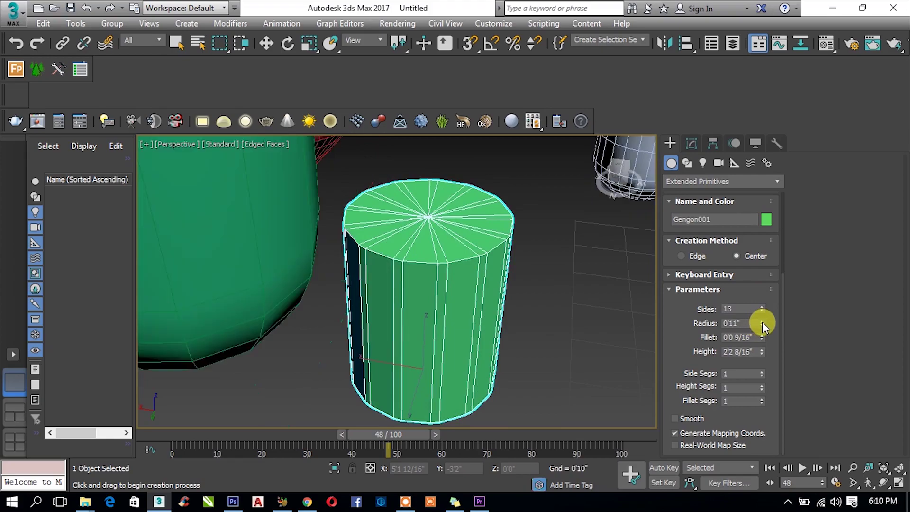
{"action": "left_click_drag", "start_coordinate": [761, 324], "coordinate": [745, 266]}
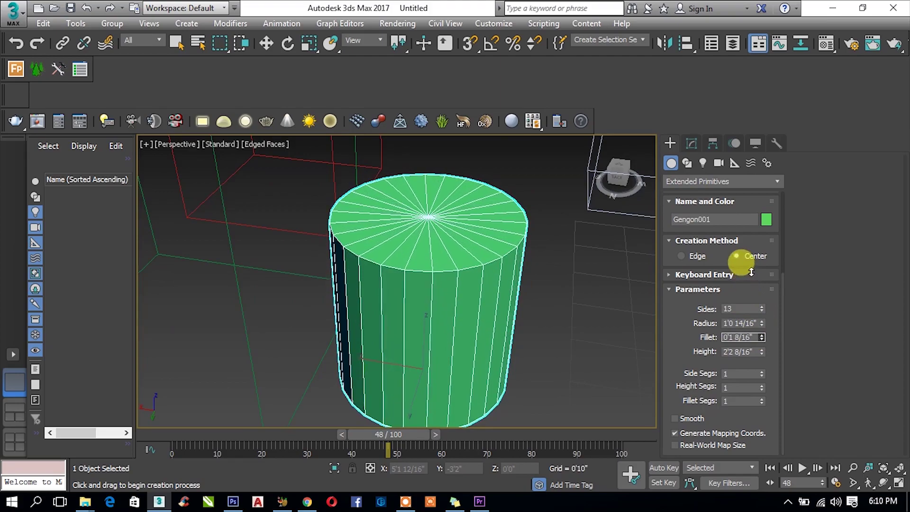
{"action": "left_click", "coordinate": [762, 307]}
{"action": "right_click", "coordinate": [761, 309]}
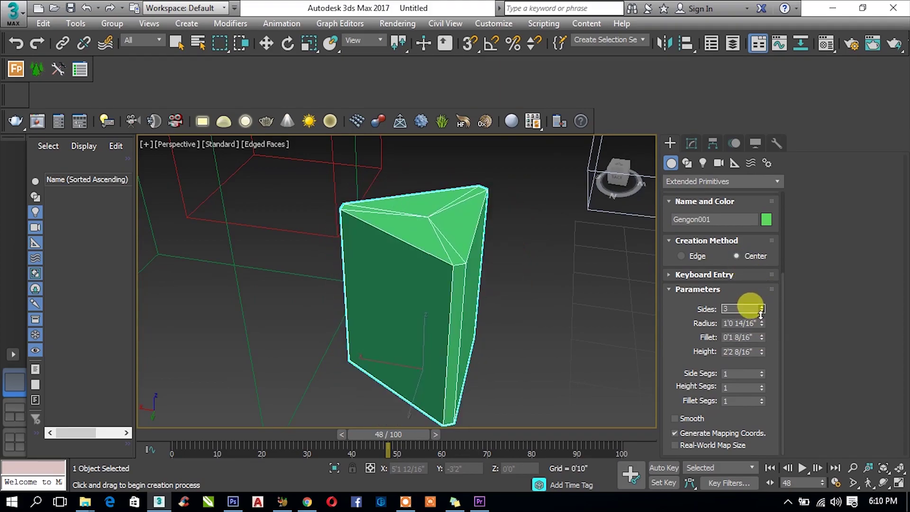
{"action": "left_click", "coordinate": [762, 306]}
{"action": "left_click", "coordinate": [762, 306]}
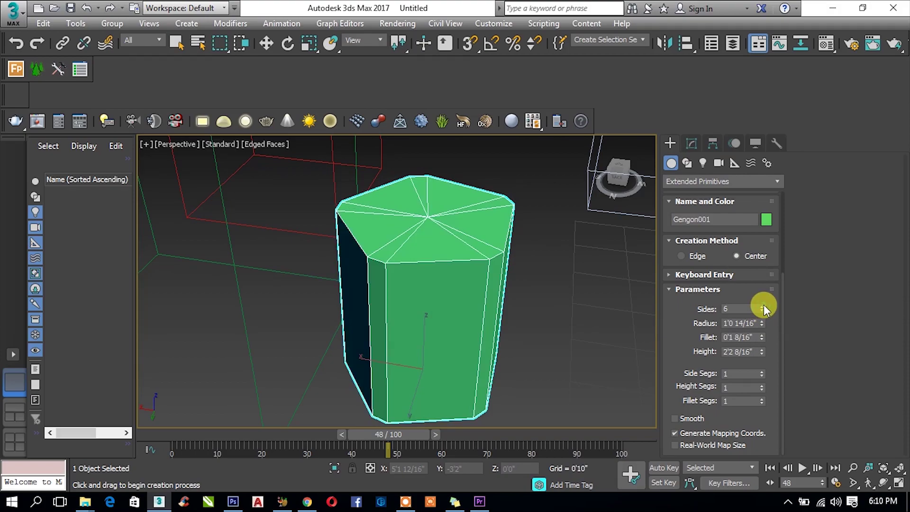
{"action": "left_click", "coordinate": [762, 306]}
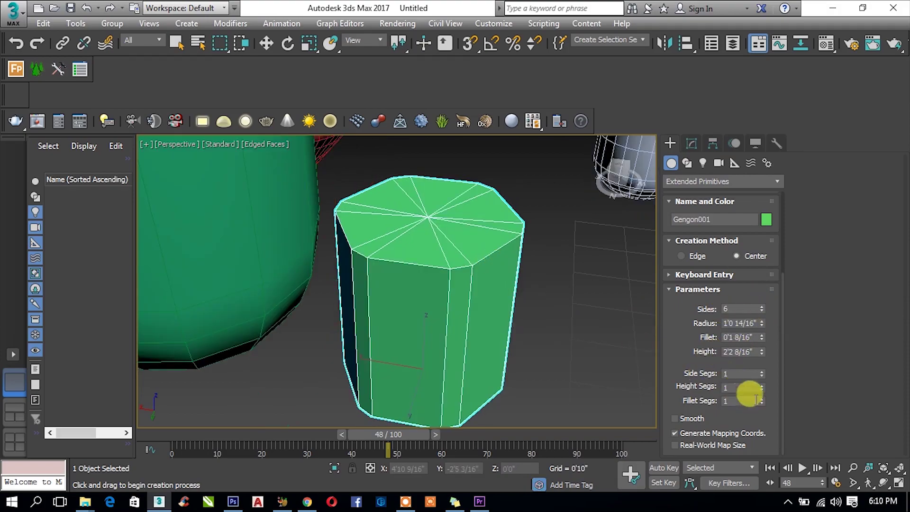
{"action": "left_click", "coordinate": [761, 399]}
{"action": "left_click", "coordinate": [762, 398]}
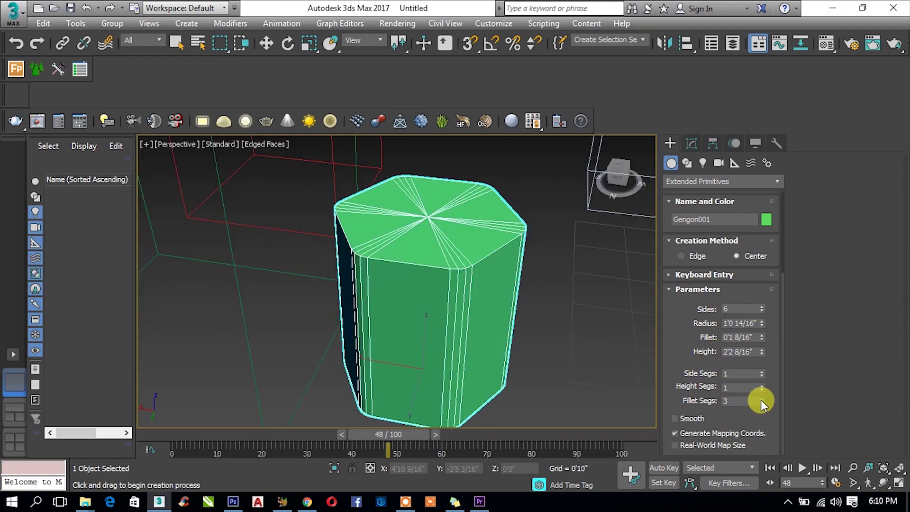
Turn off the gengon's smoothing, toggling edged faces and orbiting to inspect it
{"action": "middle_click_drag", "start_coordinate": [486, 287], "coordinate": [495, 318], "text": "alt"}
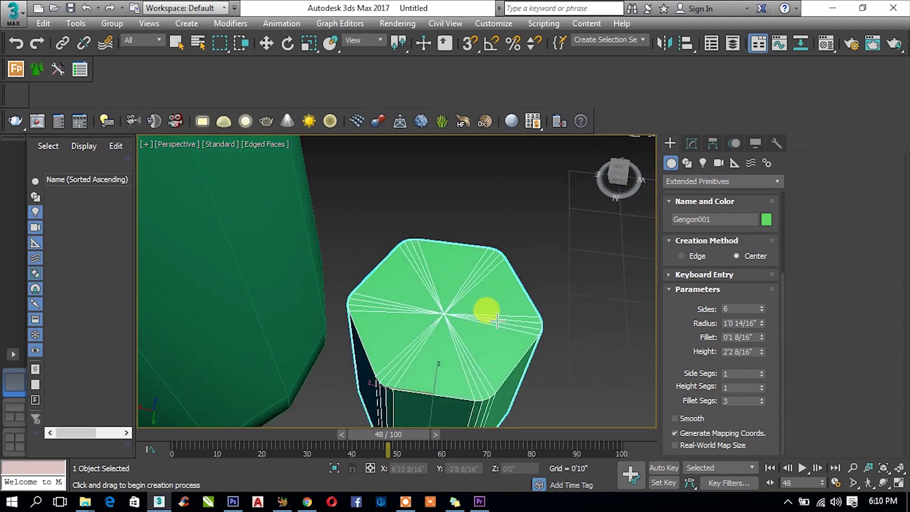
{"action": "key", "text": "F4"}
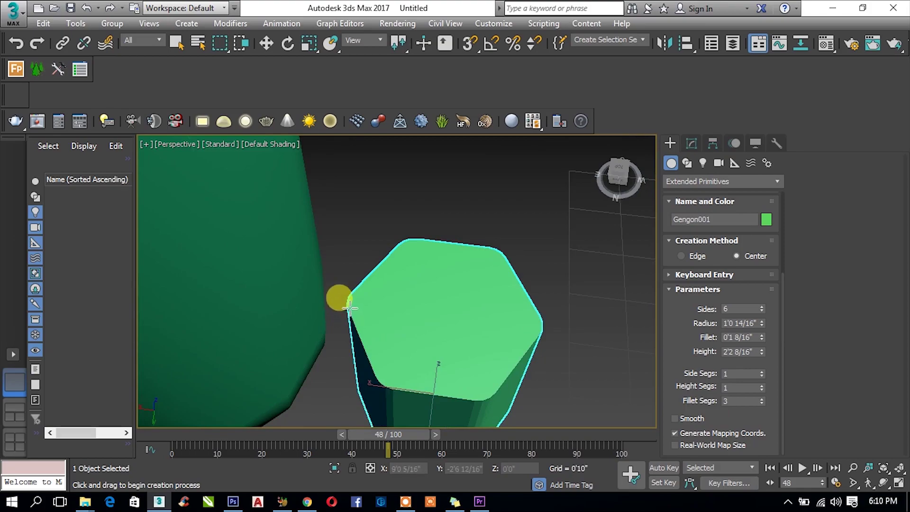
{"action": "key", "text": "F4"}
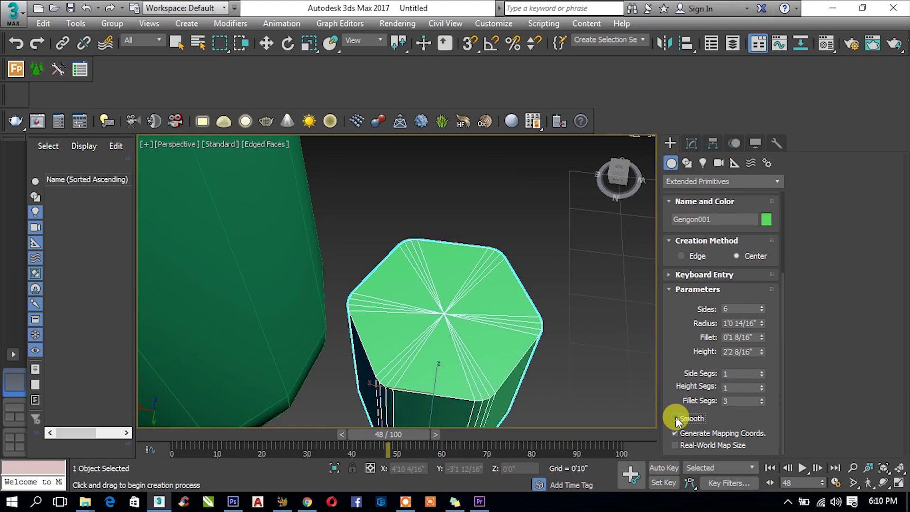
{"action": "mouse_move", "coordinate": [585, 356]}
{"action": "middle_mouse_down", "text": "alt"}
{"action": "mouse_move", "coordinate": [508, 251]}
{"action": "mouse_move", "coordinate": [465, 264]}
{"action": "mouse_move", "coordinate": [643, 380]}
{"action": "middle_mouse_up", "text": "alt"}
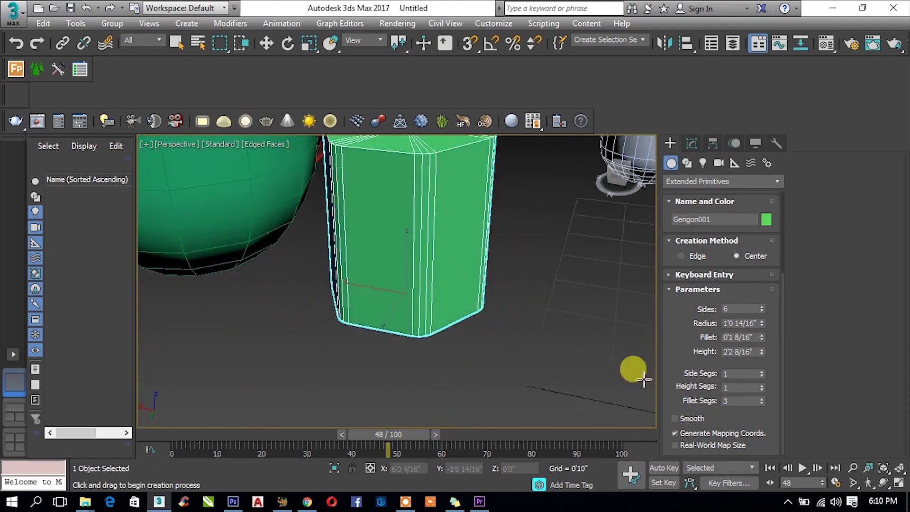
{"action": "left_click", "coordinate": [675, 418]}
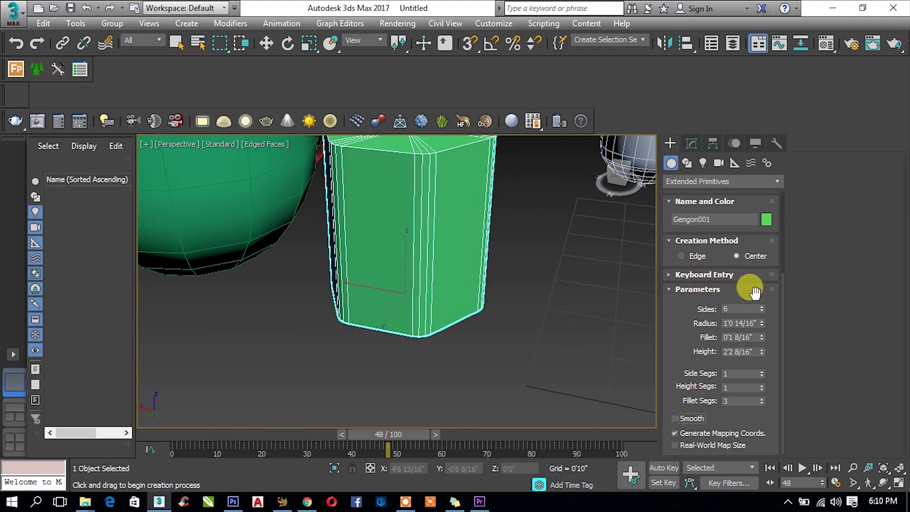
{"action": "left_click_drag", "start_coordinate": [754, 292], "coordinate": [741, 377]}
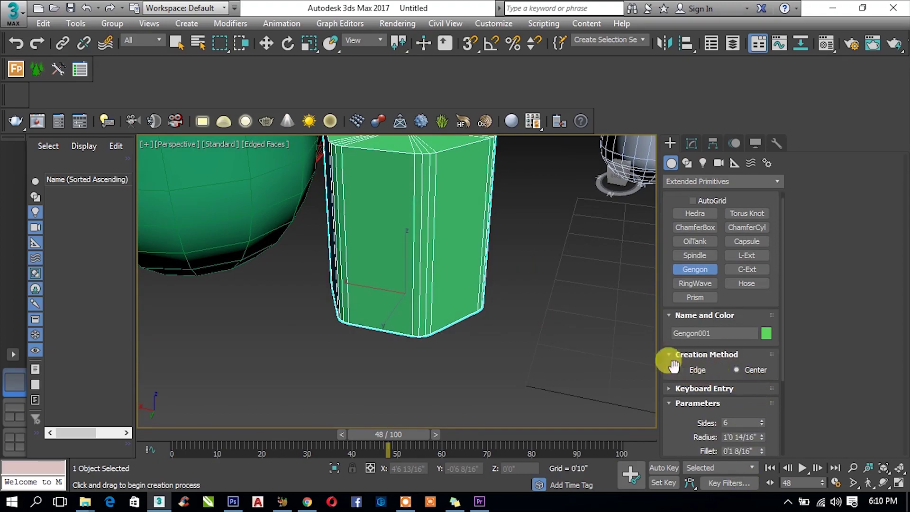
{"action": "left_click", "coordinate": [680, 370]}
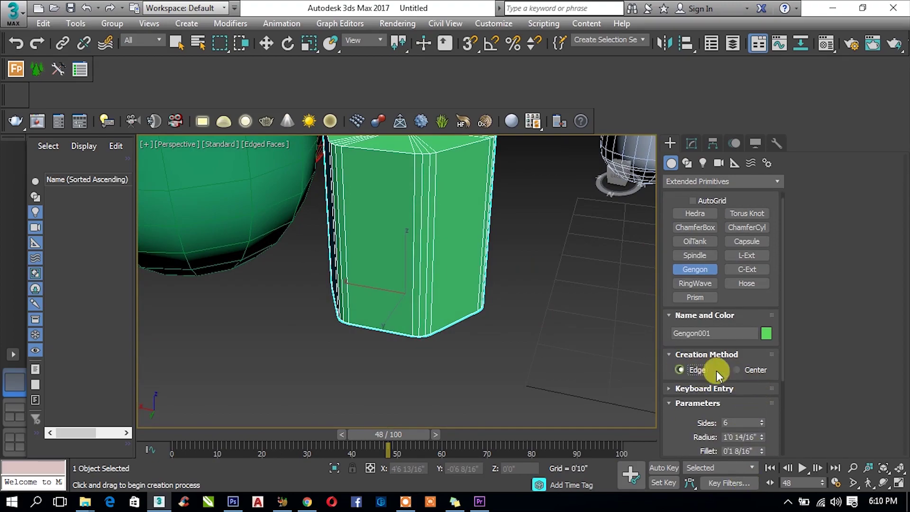
{"action": "left_click", "coordinate": [736, 369]}
{"action": "mouse_move", "coordinate": [498, 258]}
{"action": "middle_mouse_down"}
{"action": "mouse_move", "coordinate": [491, 349]}
{"action": "mouse_move", "coordinate": [469, 345]}
{"action": "middle_mouse_up"}
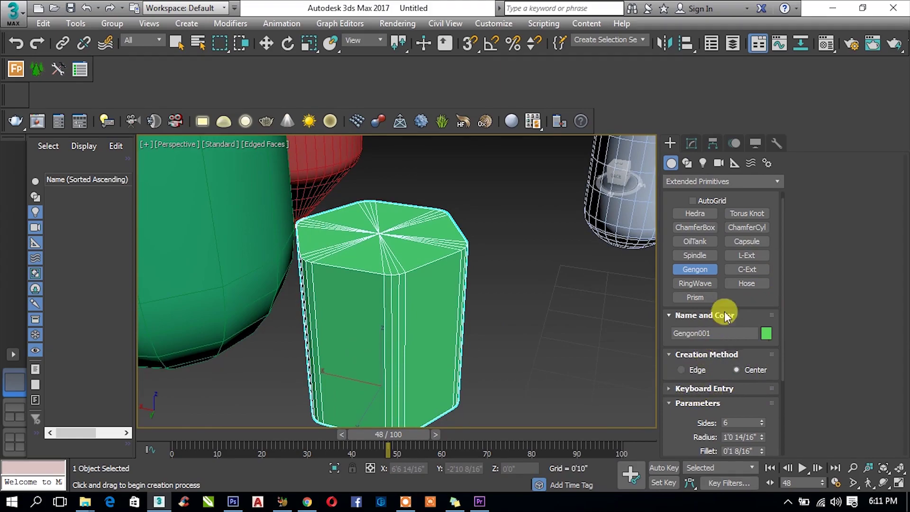
Create a RingWave on the floor beside the gengon
{"action": "left_click", "coordinate": [707, 286]}
{"action": "middle_click_drag", "start_coordinate": [577, 301], "coordinate": [459, 314]}
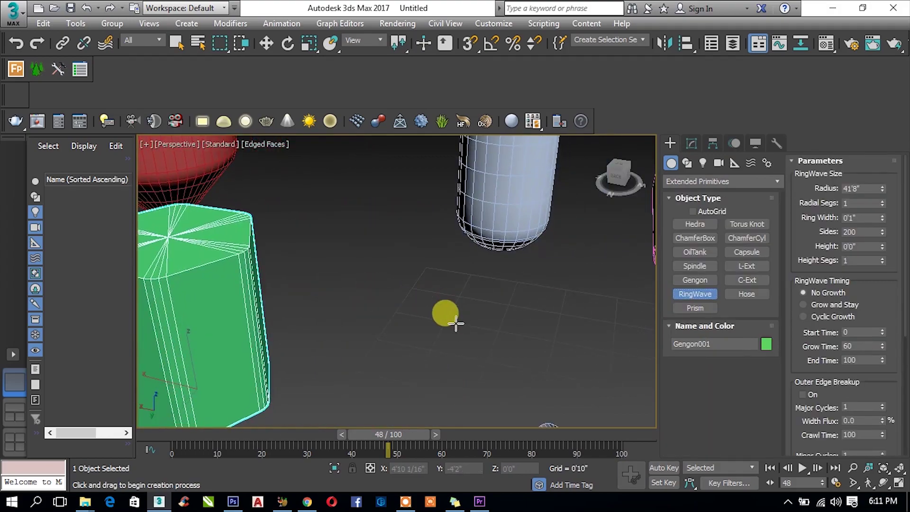
{"action": "left_click_drag", "start_coordinate": [455, 324], "coordinate": [493, 360]}
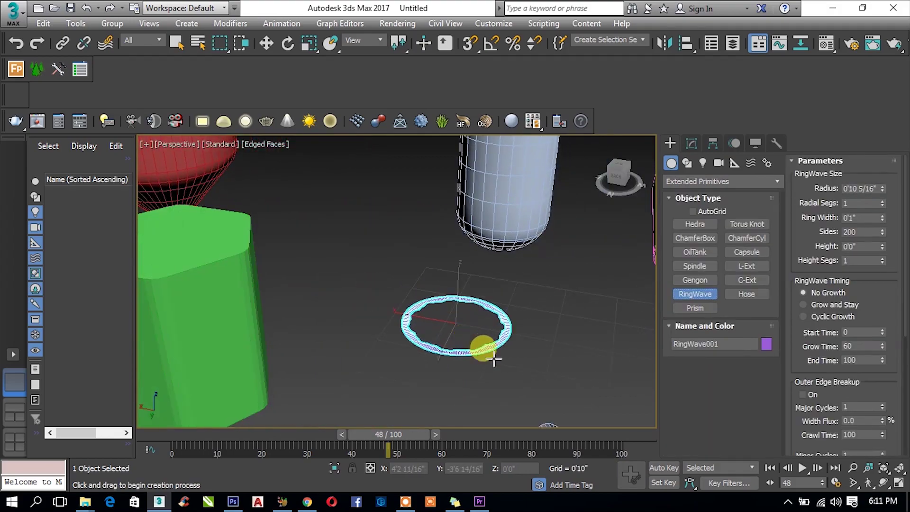
{"action": "left_click_drag", "start_coordinate": [494, 360], "coordinate": [499, 355]}
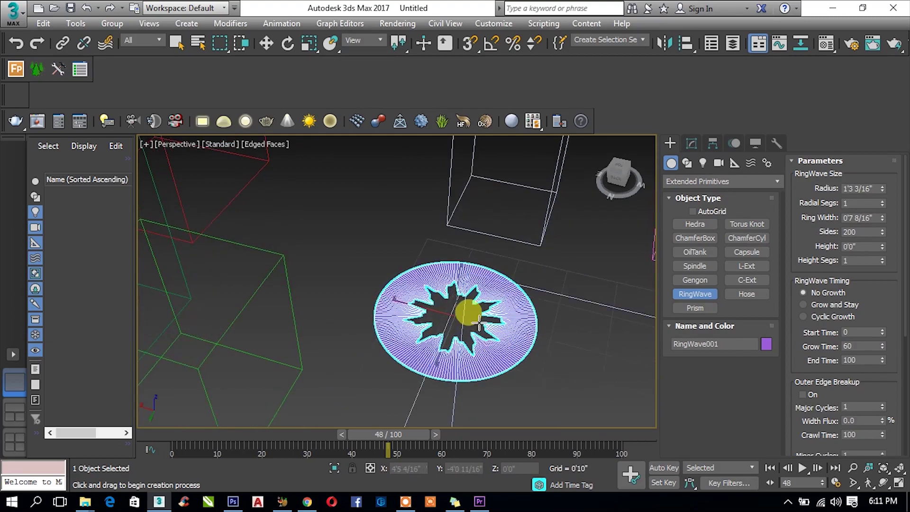
{"action": "scroll", "coordinate": [476, 325], "scroll_direction": "up", "scroll_amount": 4}
{"action": "scroll", "coordinate": [481, 312], "scroll_direction": "down", "scroll_amount": 1}
{"action": "scroll", "coordinate": [469, 298], "scroll_direction": "up", "scroll_amount": 3}
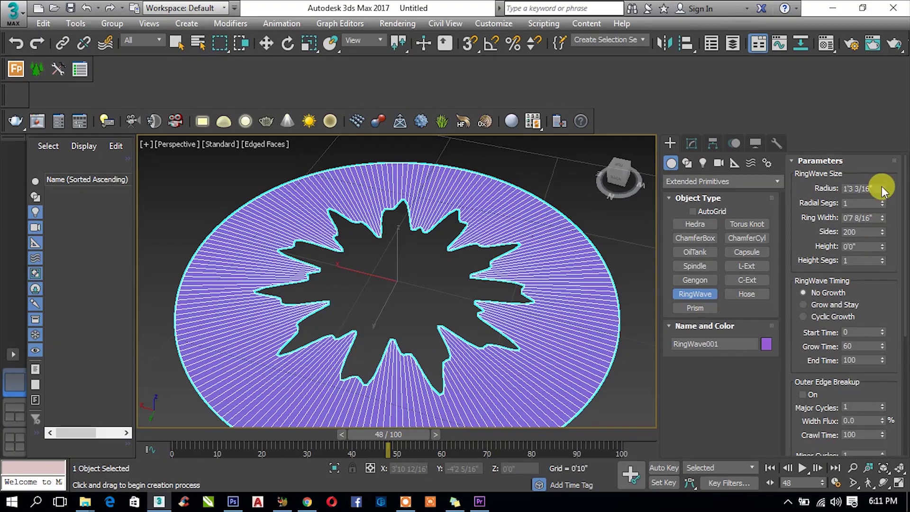
Set the RingWave to radius 1'2 2/16", 142 sides, grow time 84, 28 major cycles
{"action": "left_click_drag", "start_coordinate": [882, 187], "coordinate": [880, 202]}
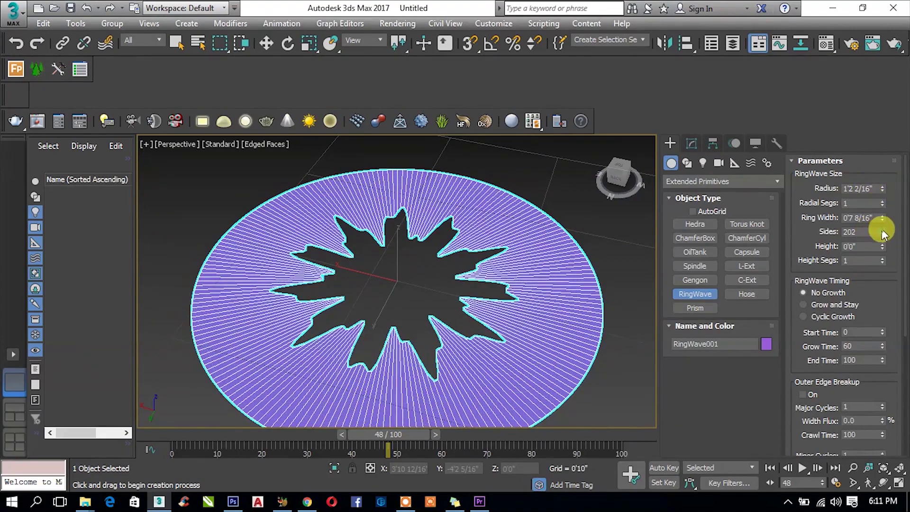
{"action": "left_click_drag", "start_coordinate": [882, 232], "coordinate": [882, 250]}
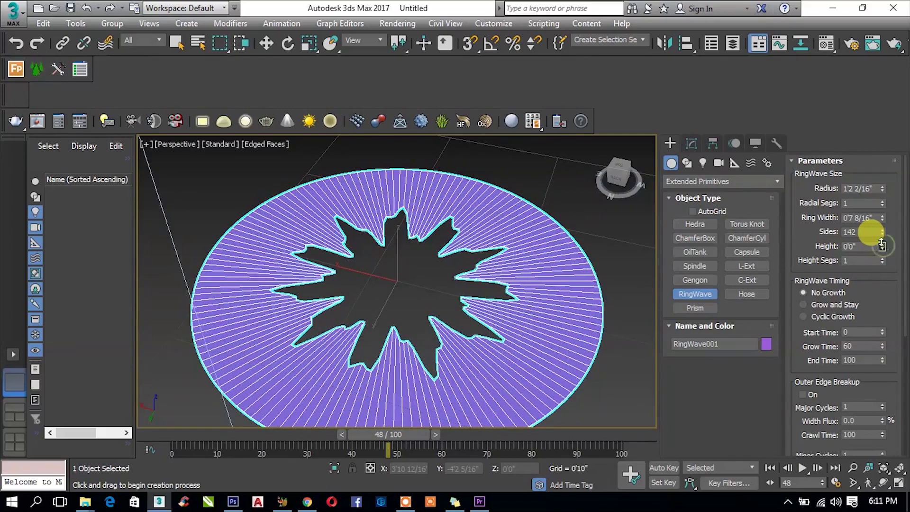
{"action": "mouse_move", "coordinate": [882, 262]}
{"action": "left_mouse_down"}
{"action": "mouse_move", "coordinate": [880, 248]}
{"action": "mouse_move", "coordinate": [875, 341]}
{"action": "left_mouse_up"}
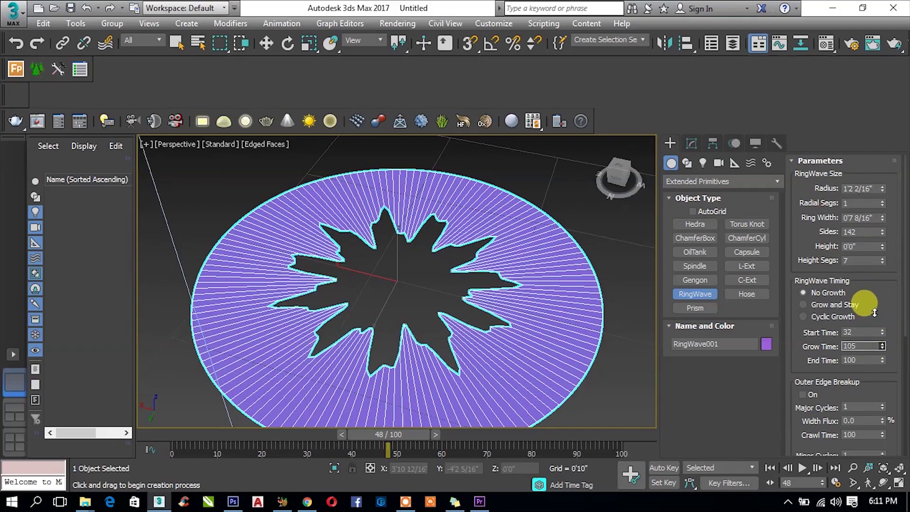
{"action": "mouse_move", "coordinate": [875, 324]}
{"action": "left_mouse_down"}
{"action": "mouse_move", "coordinate": [877, 355]}
{"action": "mouse_move", "coordinate": [867, 335]}
{"action": "left_mouse_up"}
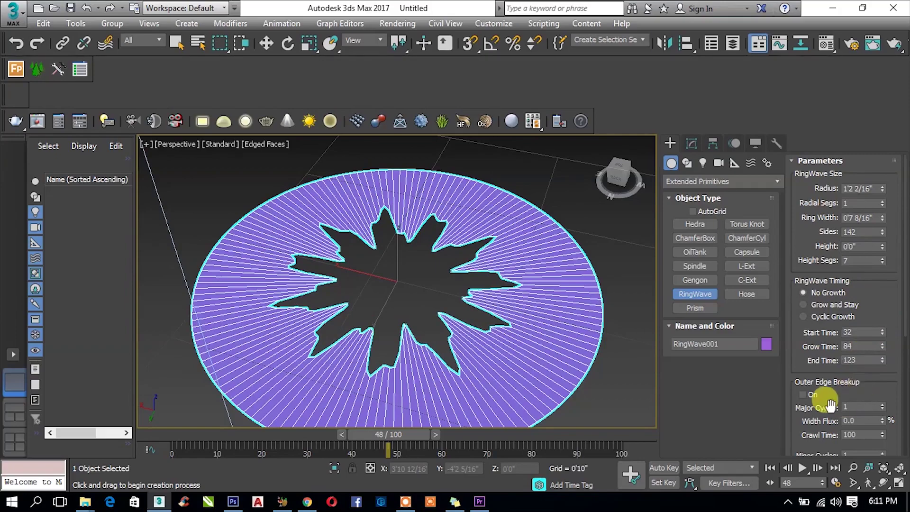
{"action": "left_click_drag", "start_coordinate": [882, 409], "coordinate": [869, 376]}
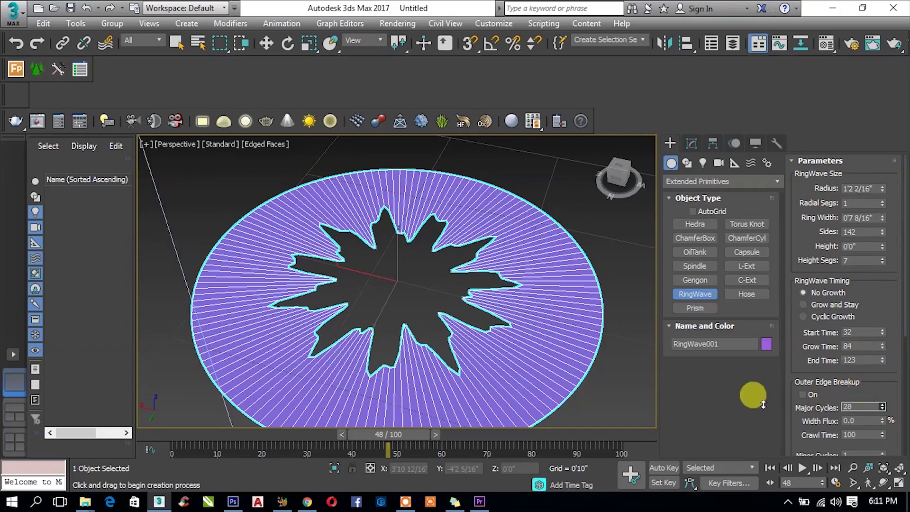
Orbit and pan to a low angle to inspect the ring wave and objects behind it
{"action": "scroll", "coordinate": [345, 258], "scroll_direction": "down", "scroll_amount": 5}
{"action": "mouse_move", "coordinate": [417, 327]}
{"action": "middle_mouse_down", "text": "alt"}
{"action": "mouse_move", "coordinate": [389, 257]}
{"action": "mouse_move", "coordinate": [305, 254]}
{"action": "mouse_move", "coordinate": [270, 297]}
{"action": "mouse_move", "coordinate": [350, 319]}
{"action": "mouse_move", "coordinate": [377, 293]}
{"action": "mouse_move", "coordinate": [340, 284]}
{"action": "mouse_move", "coordinate": [331, 311]}
{"action": "middle_mouse_up", "text": "alt"}
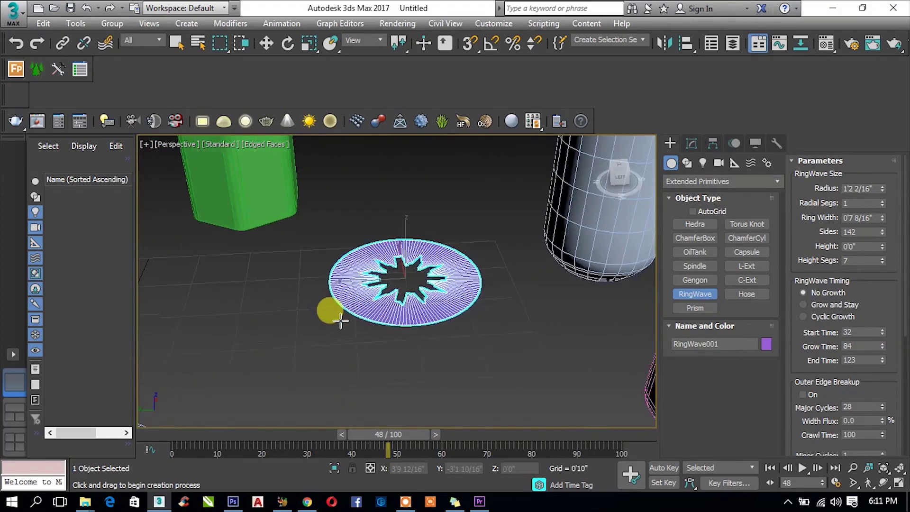
{"action": "scroll", "coordinate": [385, 303], "scroll_direction": "up", "scroll_amount": 3}
{"action": "mouse_move", "coordinate": [384, 298]}
{"action": "middle_mouse_down", "text": "alt"}
{"action": "mouse_move", "coordinate": [381, 275]}
{"action": "mouse_move", "coordinate": [395, 269]}
{"action": "middle_mouse_up", "text": "alt"}
{"action": "middle_click_drag", "start_coordinate": [401, 318], "coordinate": [414, 345], "text": "alt"}
{"action": "scroll", "coordinate": [406, 313], "scroll_direction": "down", "scroll_amount": 2}
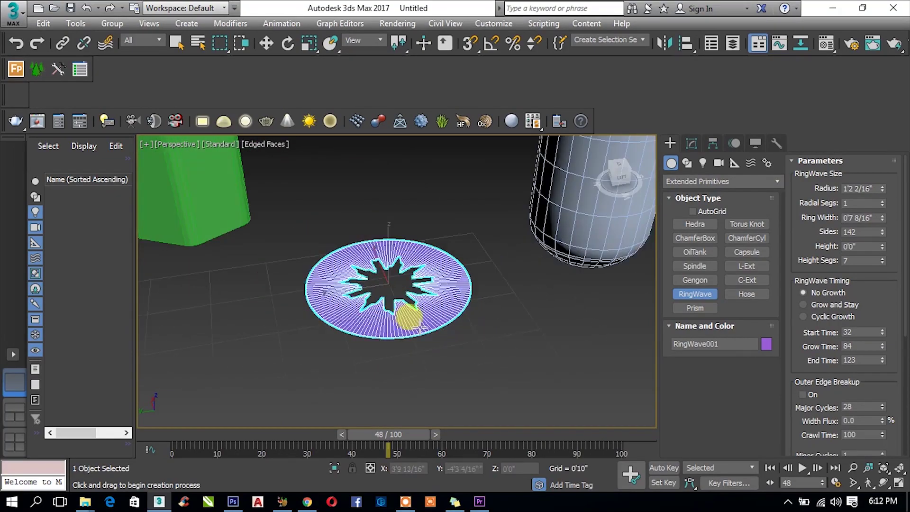
{"action": "scroll", "coordinate": [429, 302], "scroll_direction": "up", "scroll_amount": 2}
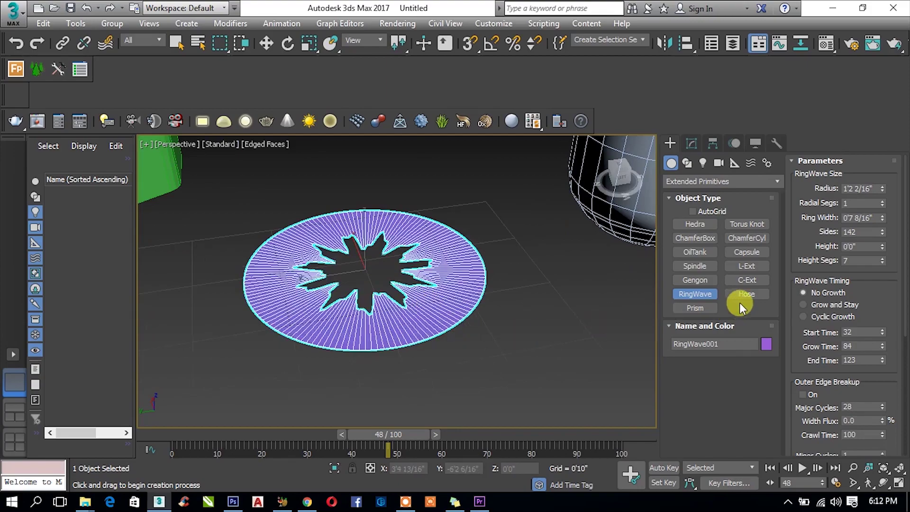
{"action": "middle_click_drag", "start_coordinate": [454, 315], "coordinate": [387, 315]}
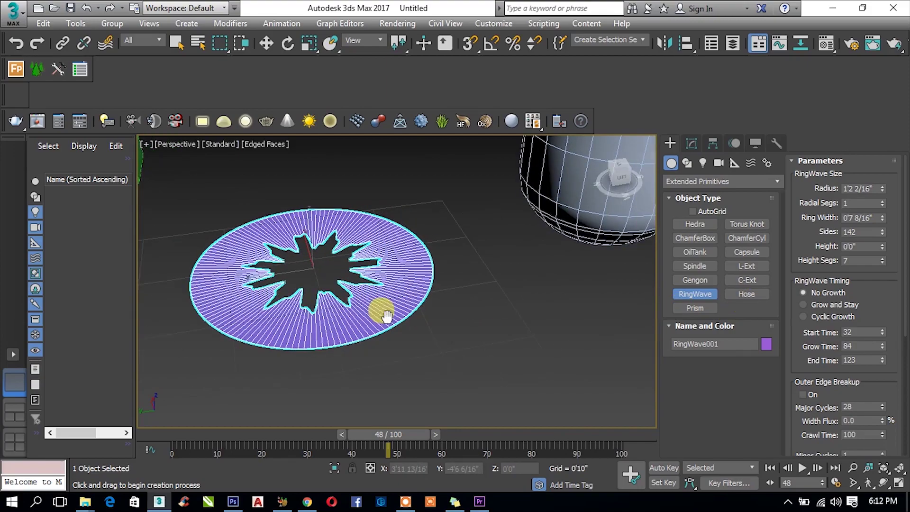
Draw a hose beside the ring wave and give it a height
{"action": "left_click", "coordinate": [746, 295]}
{"action": "left_click_drag", "start_coordinate": [505, 332], "coordinate": [533, 369]}
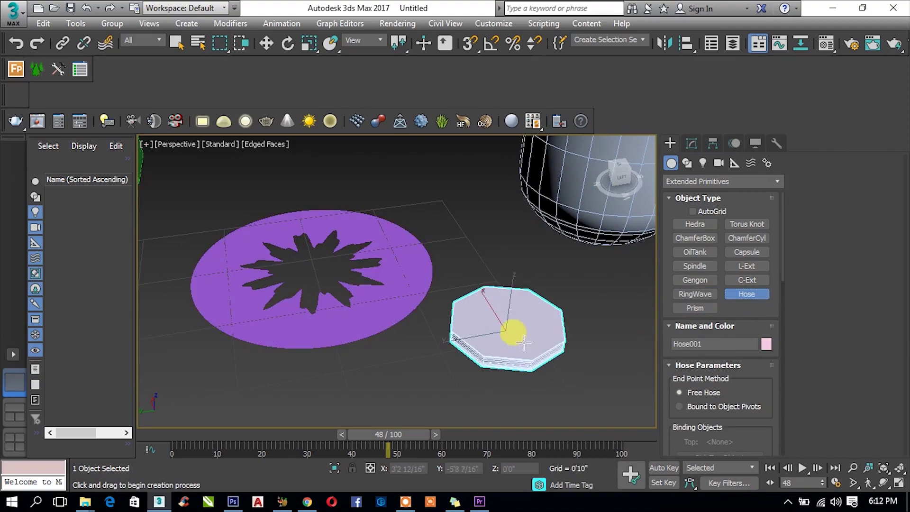
{"action": "left_click_drag", "start_coordinate": [526, 214], "coordinate": [520, 176]}
{"action": "left_click", "coordinate": [428, 323]}
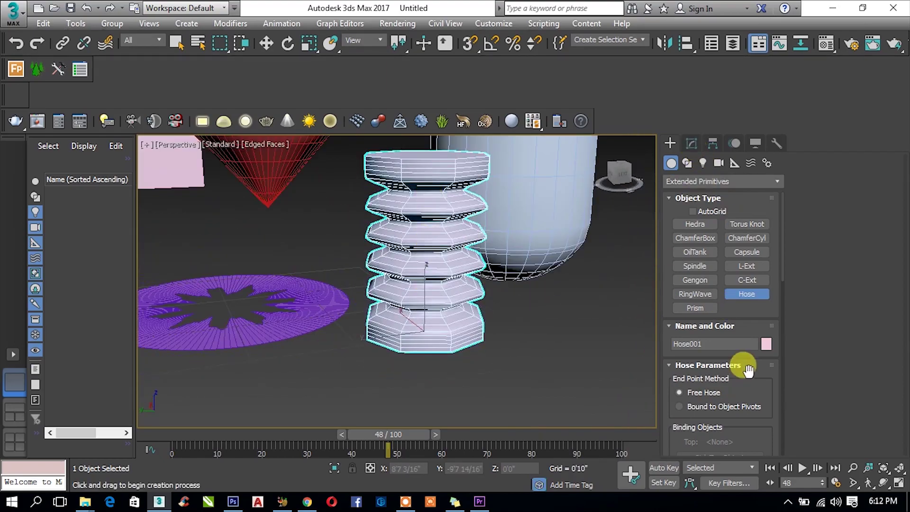
In the hose's Modify parameters, bind the hose ends to object pivots
{"action": "left_click_drag", "start_coordinate": [750, 363], "coordinate": [740, 231]}
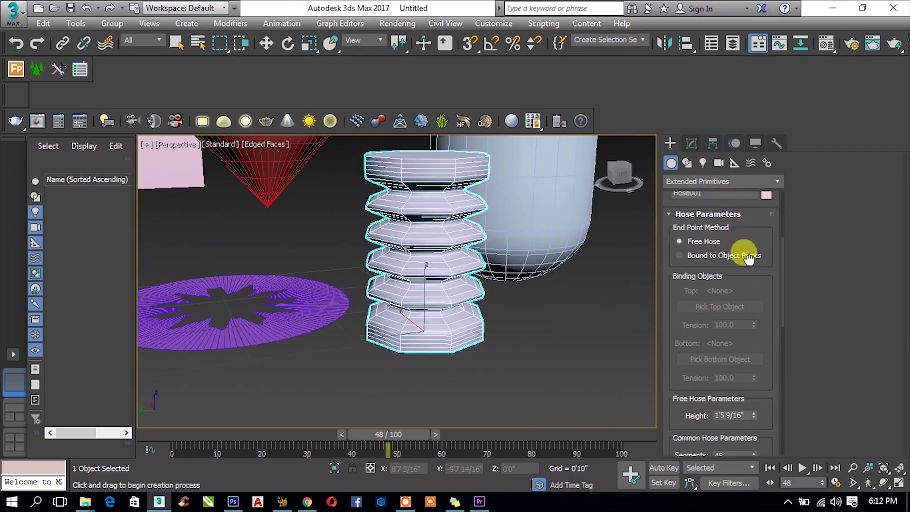
{"action": "scroll", "coordinate": [747, 254], "scroll_direction": "up", "scroll_amount": 5}
{"action": "left_click", "coordinate": [694, 143]}
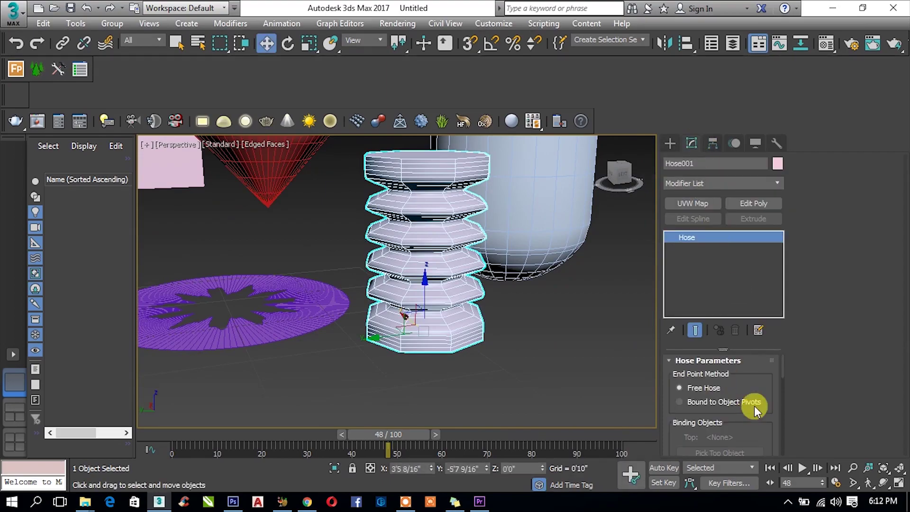
{"action": "left_click_drag", "start_coordinate": [753, 375], "coordinate": [756, 343]}
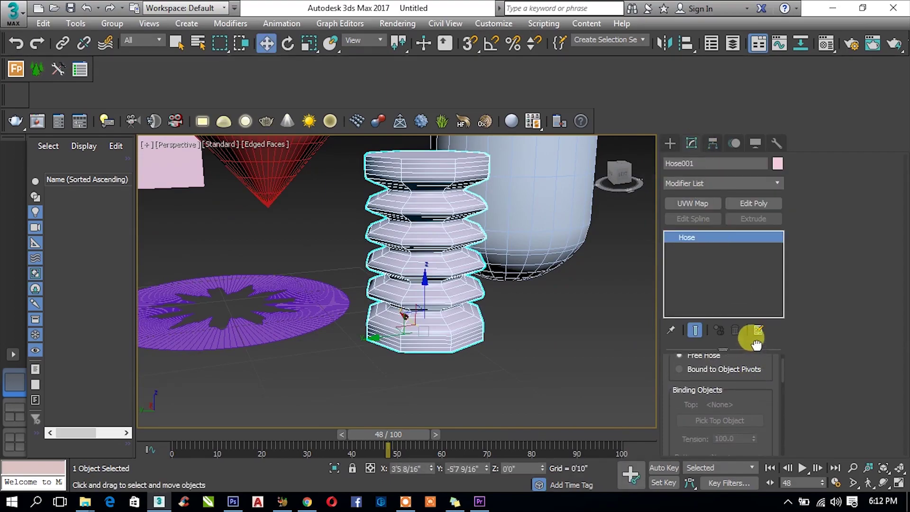
{"action": "left_click", "coordinate": [681, 371]}
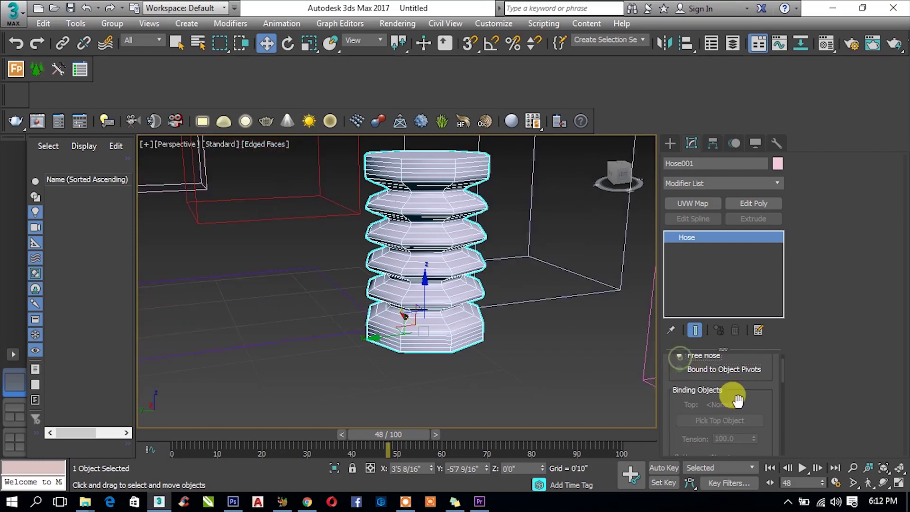
{"action": "left_click_drag", "start_coordinate": [752, 405], "coordinate": [760, 338]}
{"action": "left_click_drag", "start_coordinate": [756, 439], "coordinate": [754, 349]}
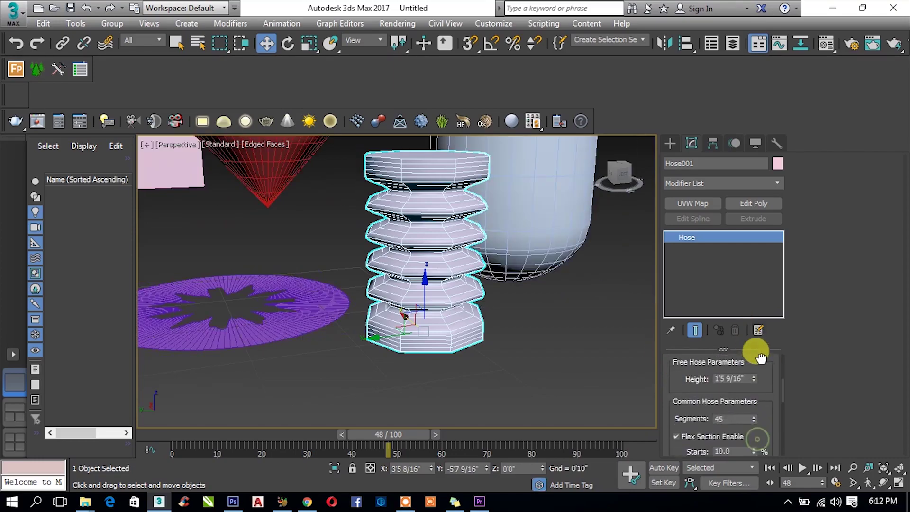
Set the hose to 85 segments, flex from 22% to 86%, 5 cycles, 28% diameter
{"action": "mouse_move", "coordinate": [752, 399]}
{"action": "left_mouse_down"}
{"action": "mouse_move", "coordinate": [754, 388]}
{"action": "mouse_move", "coordinate": [725, 366]}
{"action": "left_mouse_up"}
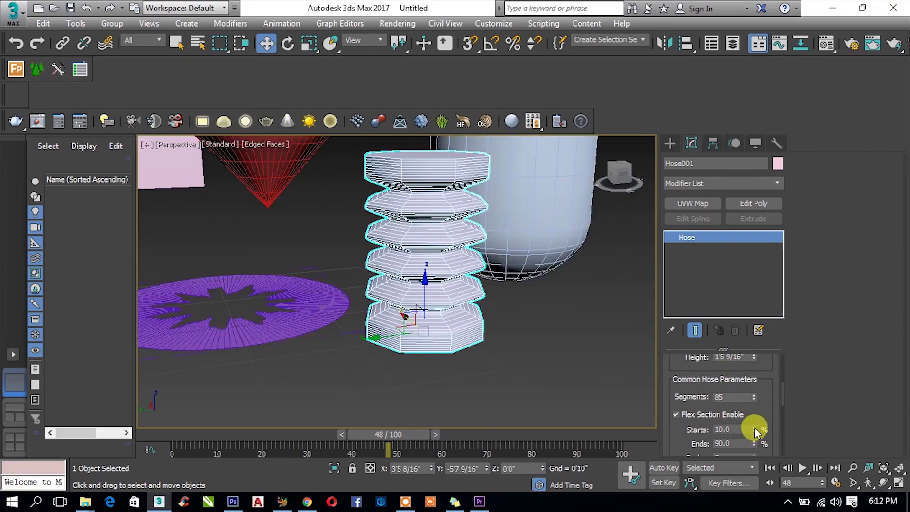
{"action": "mouse_move", "coordinate": [752, 430]}
{"action": "left_mouse_down"}
{"action": "mouse_move", "coordinate": [750, 397]}
{"action": "mouse_move", "coordinate": [753, 459]}
{"action": "mouse_move", "coordinate": [754, 441]}
{"action": "left_mouse_up"}
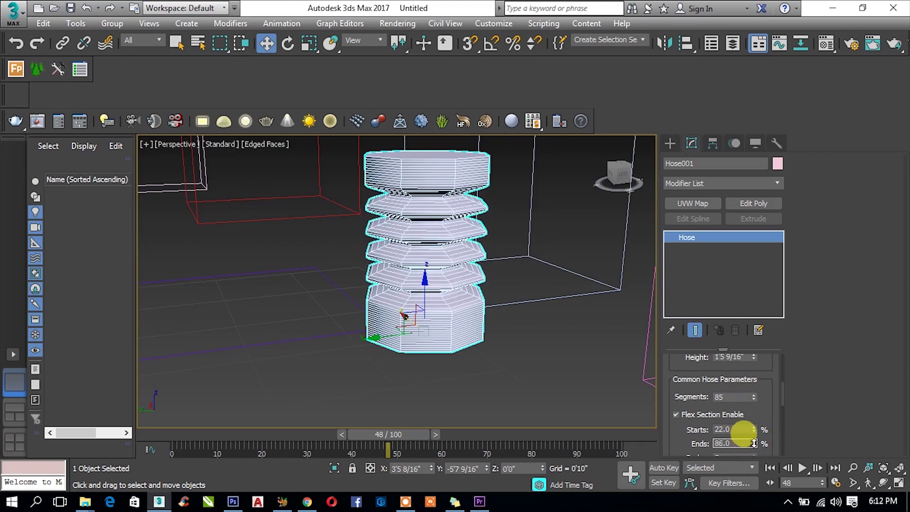
{"action": "left_click_drag", "start_coordinate": [761, 406], "coordinate": [769, 350]}
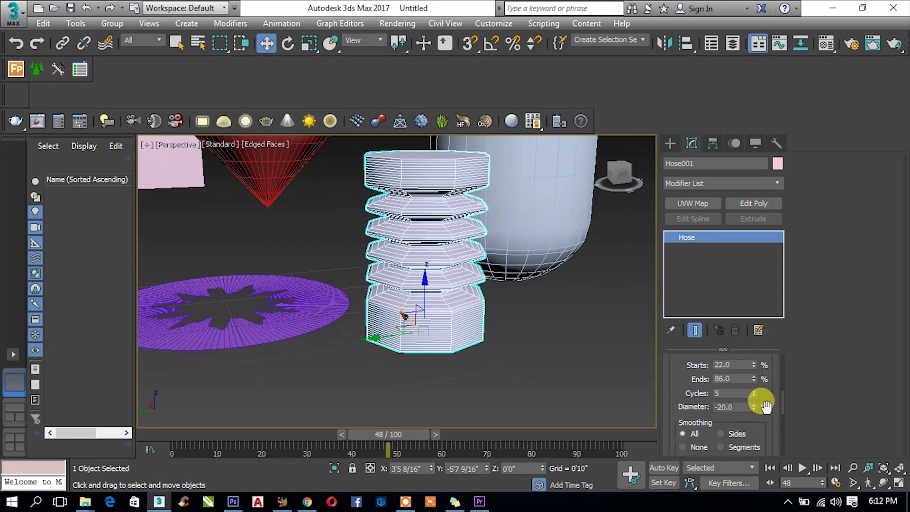
{"action": "left_click_drag", "start_coordinate": [753, 407], "coordinate": [754, 364]}
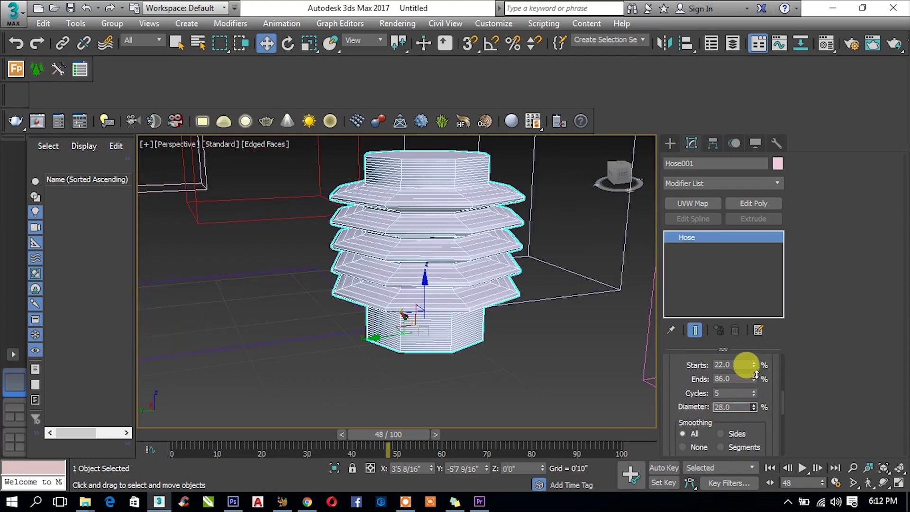
{"action": "mouse_move", "coordinate": [584, 348]}
{"action": "middle_mouse_down", "text": "alt"}
{"action": "mouse_move", "coordinate": [479, 334]}
{"action": "mouse_move", "coordinate": [543, 336]}
{"action": "mouse_move", "coordinate": [636, 395]}
{"action": "middle_mouse_up", "text": "alt"}
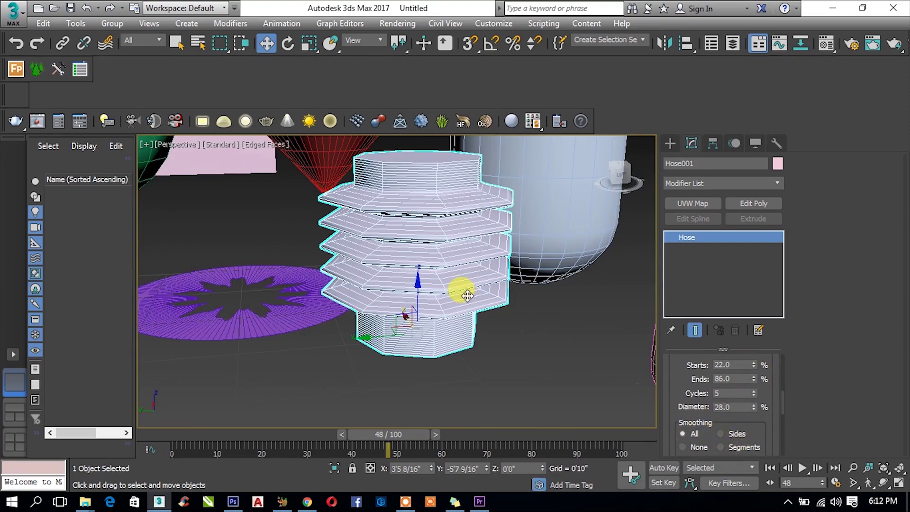
{"action": "middle_click_drag", "start_coordinate": [468, 296], "coordinate": [462, 353]}
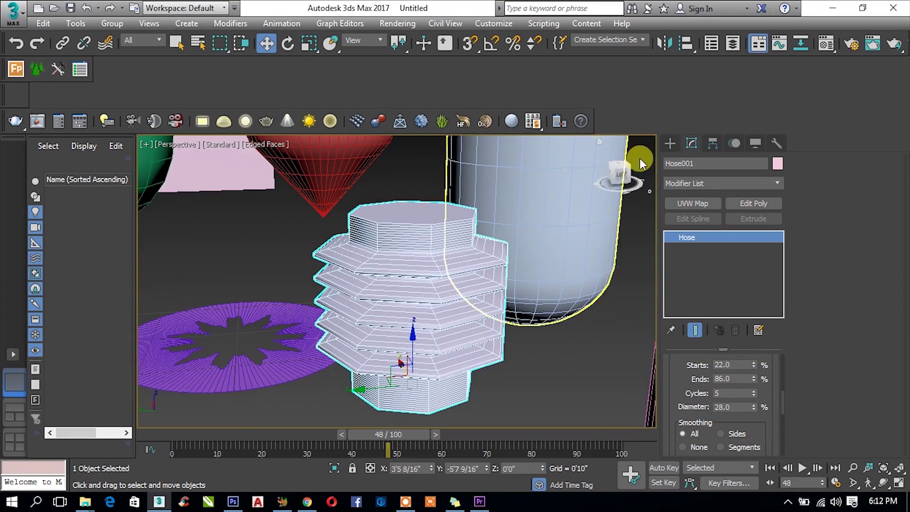
{"action": "left_click", "coordinate": [670, 145]}
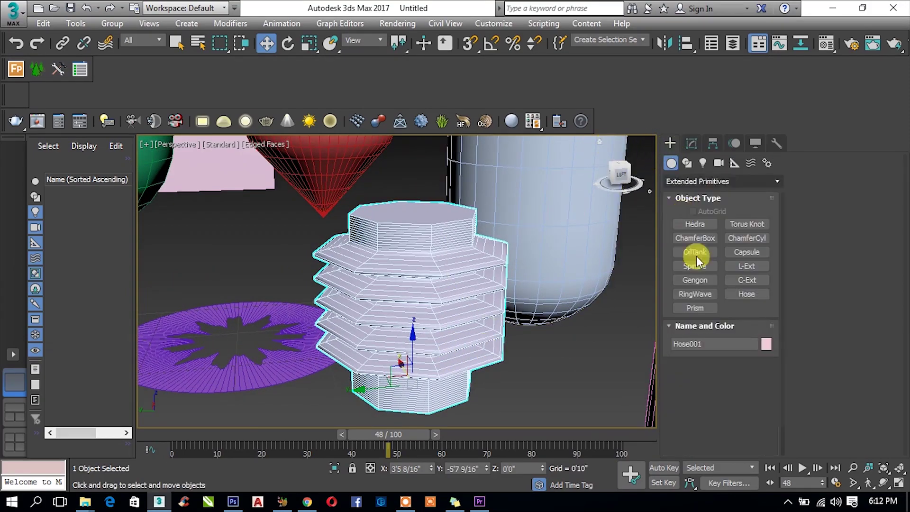
Draw a prism beside the hose, dragging its triangular base and height
{"action": "left_click", "coordinate": [703, 309]}
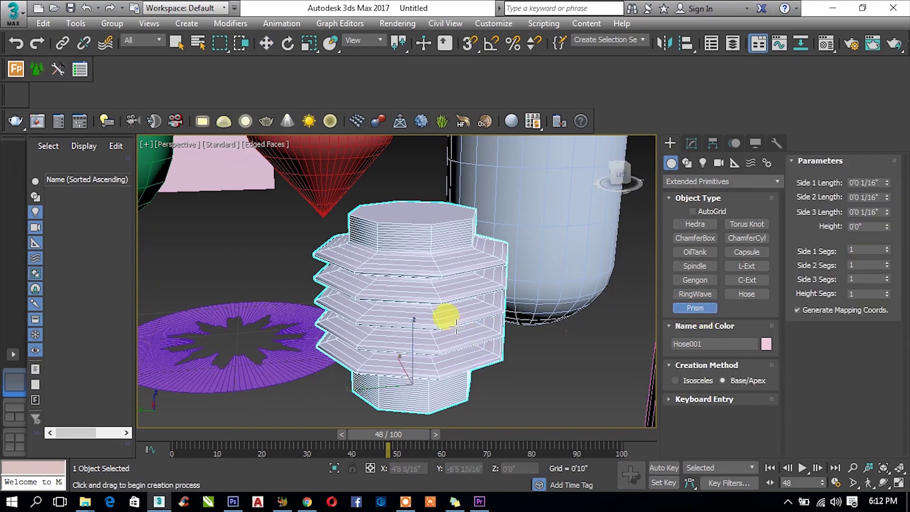
{"action": "middle_click_drag", "start_coordinate": [498, 305], "coordinate": [417, 254]}
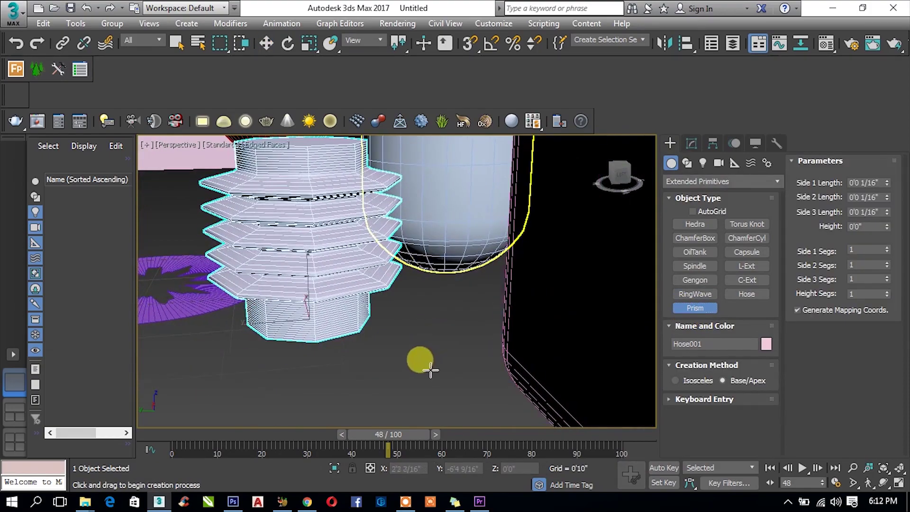
{"action": "mouse_move", "coordinate": [421, 362]}
{"action": "left_mouse_down"}
{"action": "mouse_move", "coordinate": [435, 382]}
{"action": "mouse_move", "coordinate": [396, 346]}
{"action": "mouse_move", "coordinate": [436, 342]}
{"action": "left_mouse_up"}
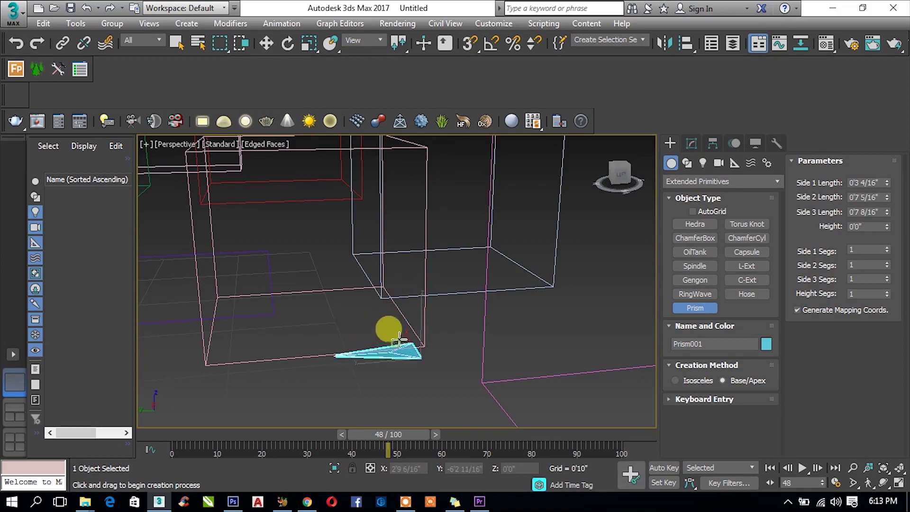
{"action": "left_click", "coordinate": [400, 339]}
{"action": "left_click", "coordinate": [403, 303]}
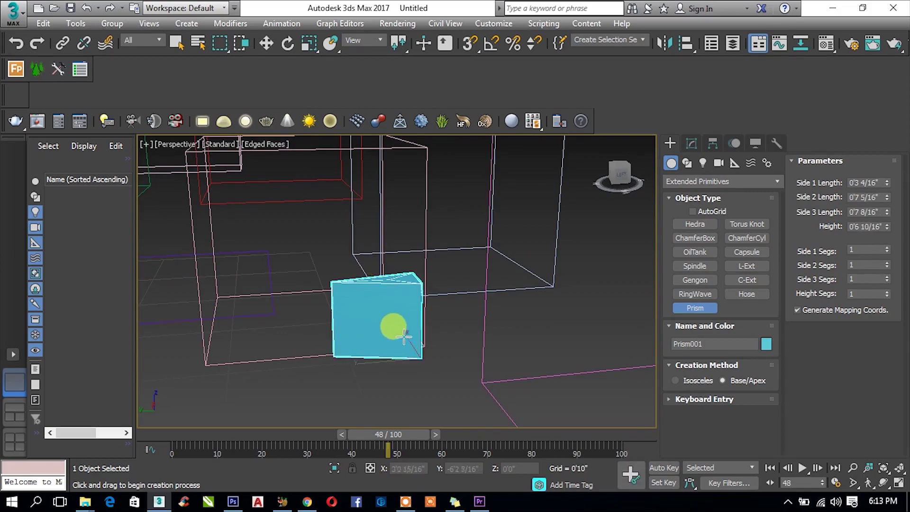
{"action": "middle_click_drag", "start_coordinate": [404, 336], "coordinate": [449, 309], "text": "alt"}
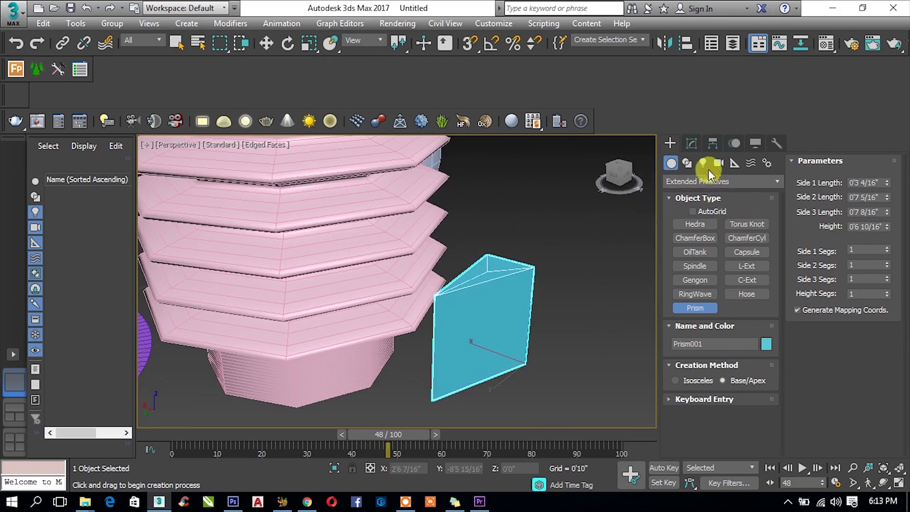
Set the prism's sides to 5 3/16", 8 14/16", 9 3/16" and height to 8 15/16"
{"action": "left_click", "coordinate": [695, 144]}
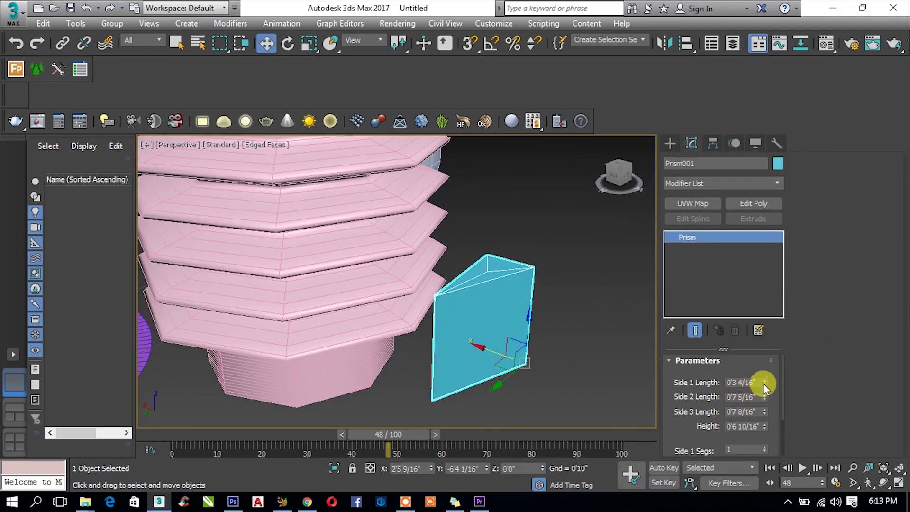
{"action": "mouse_move", "coordinate": [764, 382]}
{"action": "left_mouse_down"}
{"action": "mouse_move", "coordinate": [749, 345]}
{"action": "mouse_move", "coordinate": [767, 423]}
{"action": "mouse_move", "coordinate": [401, 273]}
{"action": "left_mouse_up"}
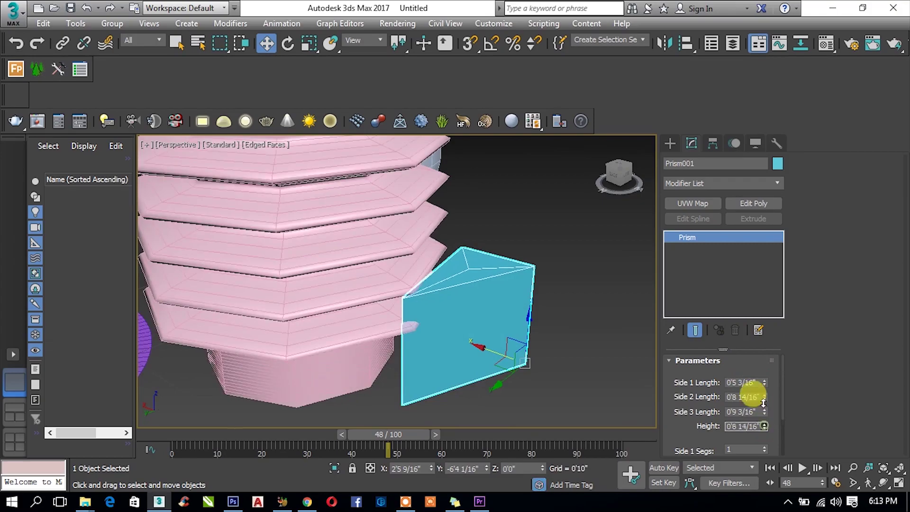
{"action": "scroll", "coordinate": [403, 279], "scroll_direction": "down", "scroll_amount": 2}
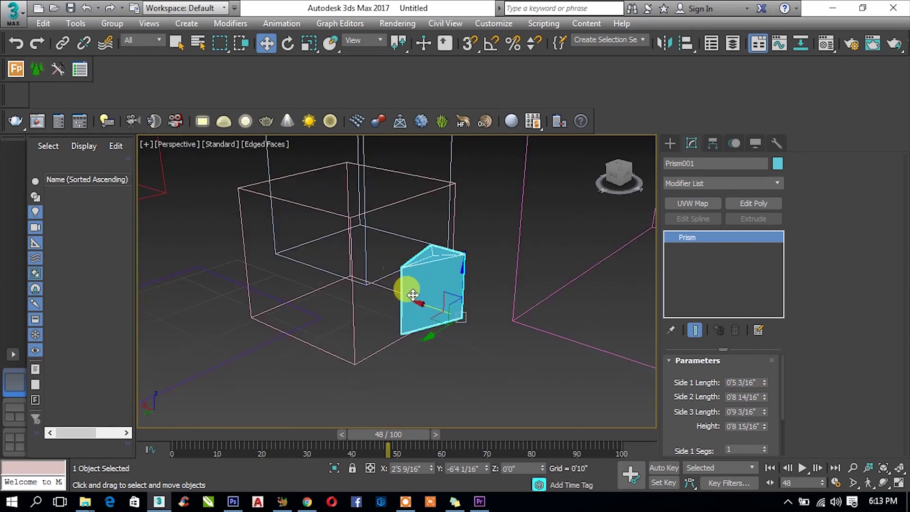
{"action": "scroll", "coordinate": [413, 294], "scroll_direction": "down", "scroll_amount": 2}
{"action": "scroll", "coordinate": [412, 295], "scroll_direction": "down", "scroll_amount": 2}
{"action": "scroll", "coordinate": [417, 298], "scroll_direction": "down", "scroll_amount": 2}
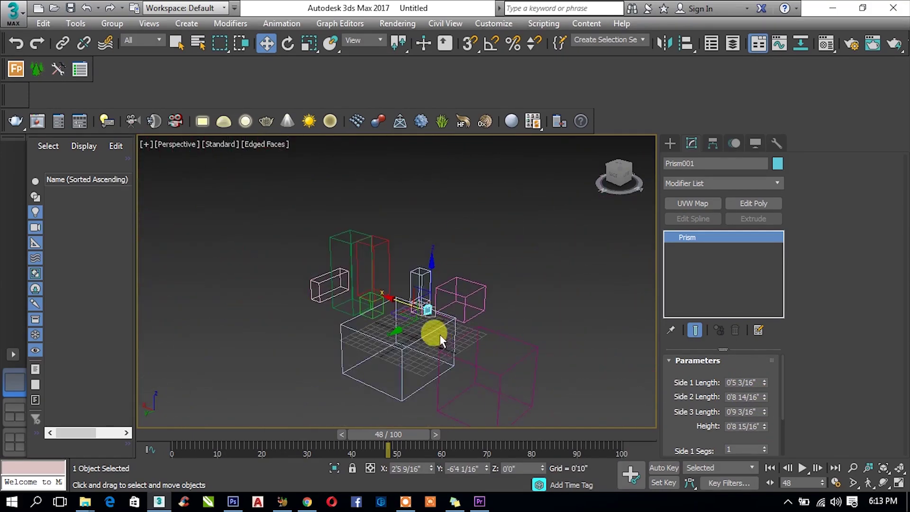
{"action": "mouse_move", "coordinate": [439, 335]}
{"action": "middle_mouse_down", "text": "alt"}
{"action": "mouse_move", "coordinate": [365, 339]}
{"action": "mouse_move", "coordinate": [395, 345]}
{"action": "middle_mouse_up", "text": "alt"}
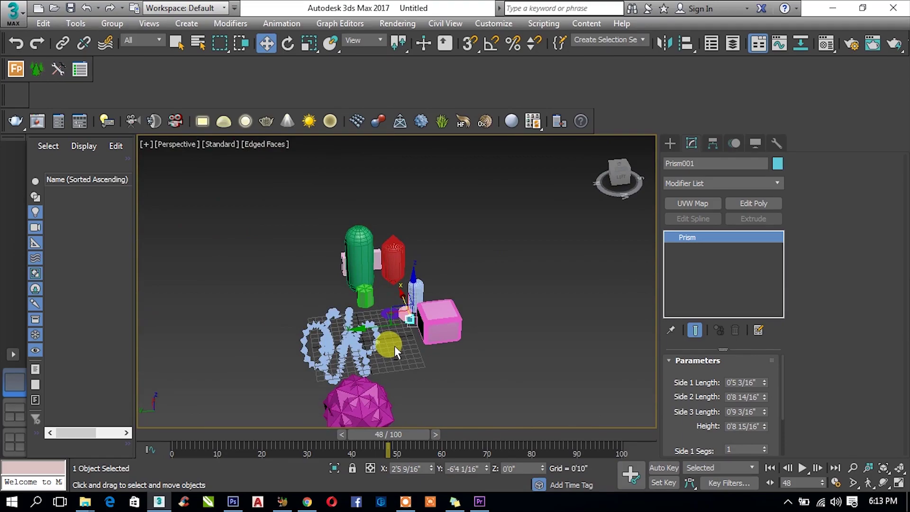
{"action": "mouse_move", "coordinate": [382, 350]}
{"action": "middle_mouse_down", "text": "alt"}
{"action": "mouse_move", "coordinate": [360, 336]}
{"action": "mouse_move", "coordinate": [440, 324]}
{"action": "mouse_move", "coordinate": [426, 315]}
{"action": "mouse_move", "coordinate": [481, 315]}
{"action": "mouse_move", "coordinate": [395, 324]}
{"action": "mouse_move", "coordinate": [319, 308]}
{"action": "mouse_move", "coordinate": [440, 324]}
{"action": "mouse_move", "coordinate": [406, 319]}
{"action": "mouse_move", "coordinate": [408, 326]}
{"action": "middle_mouse_up", "text": "alt"}
{"action": "scroll", "coordinate": [439, 325], "scroll_direction": "up", "scroll_amount": 2}
{"action": "scroll", "coordinate": [429, 315], "scroll_direction": "up", "scroll_amount": 2}
{"action": "scroll", "coordinate": [417, 316], "scroll_direction": "up", "scroll_amount": 2}
{"action": "scroll", "coordinate": [404, 325], "scroll_direction": "up", "scroll_amount": 2}
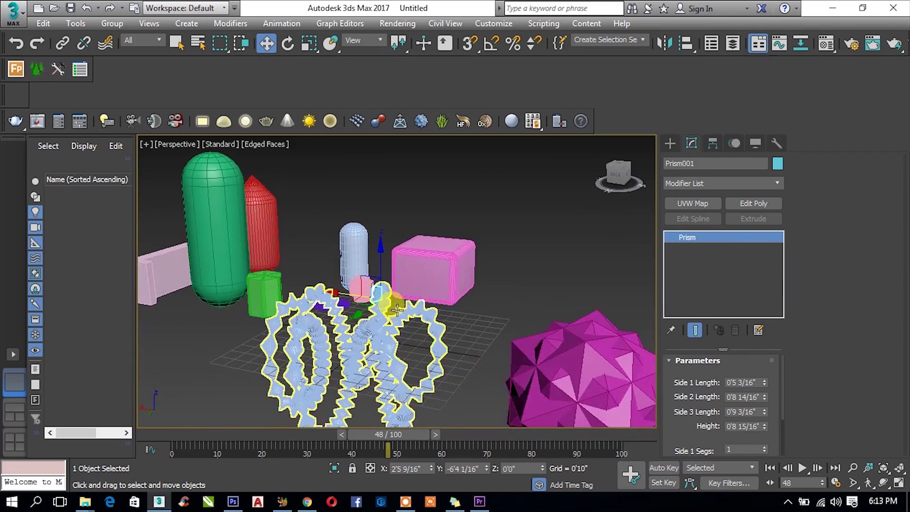